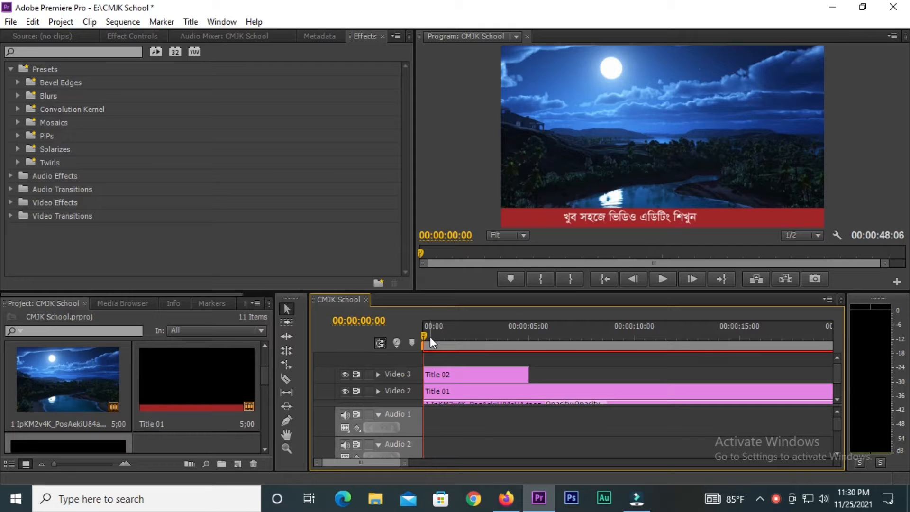
pyautogui.click(594, 365)
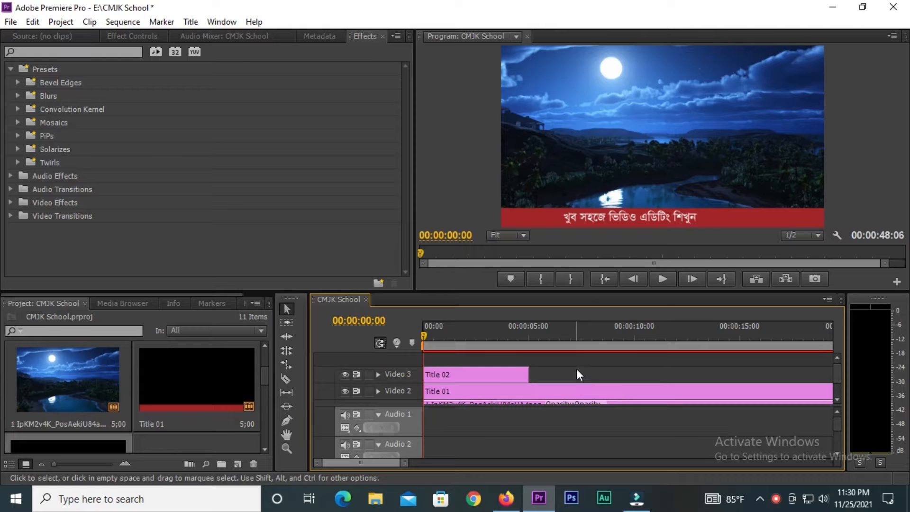
pyautogui.click(493, 378)
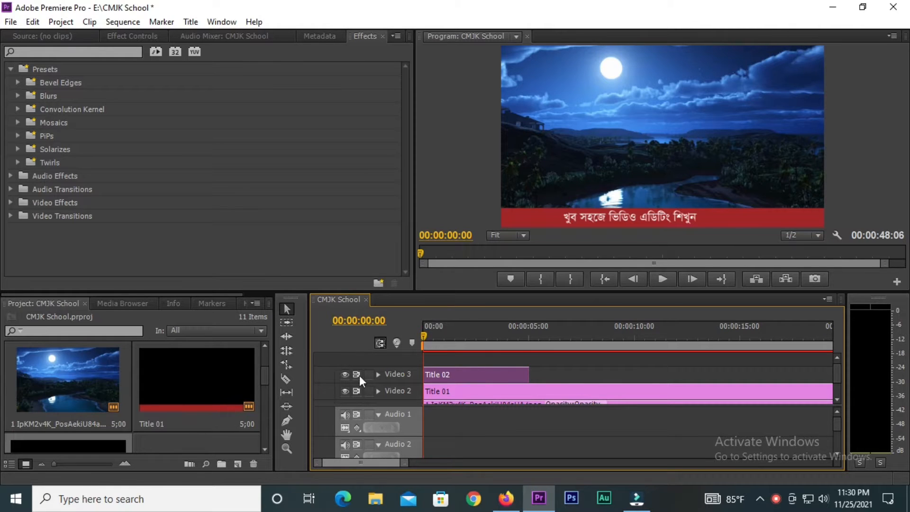
pyautogui.click(567, 369)
pyautogui.click(458, 374)
pyautogui.moveTo(422, 334); pyautogui.dragTo(429, 334)
pyautogui.click(564, 368)
pyautogui.click(461, 377)
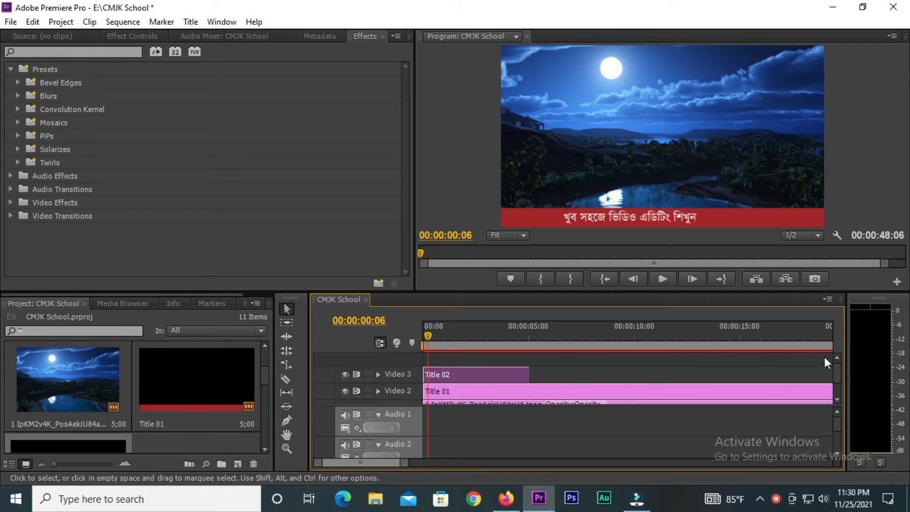
# - Delete the Title 02 clip from the Video 3 track
pyautogui.click(837, 399)
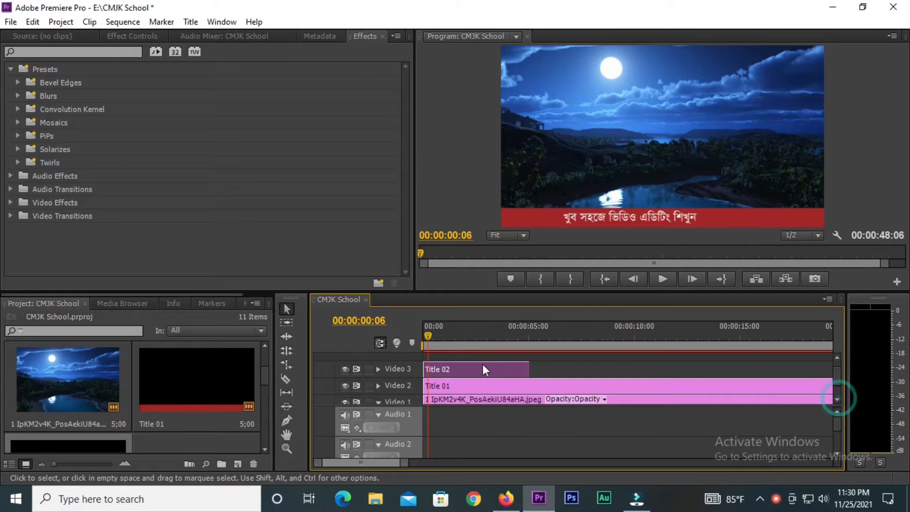
pyautogui.moveTo(456, 367); pyautogui.dragTo(601, 344)
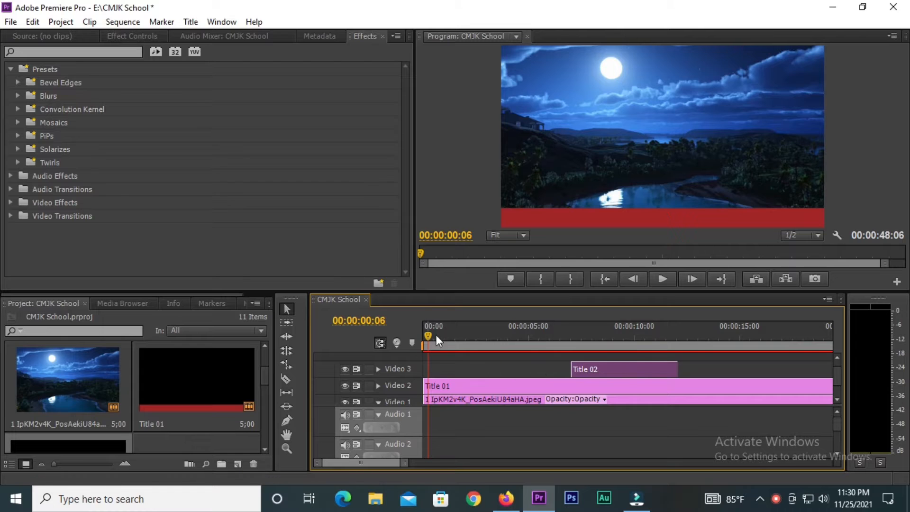
pyautogui.moveTo(633, 369); pyautogui.dragTo(515, 370)
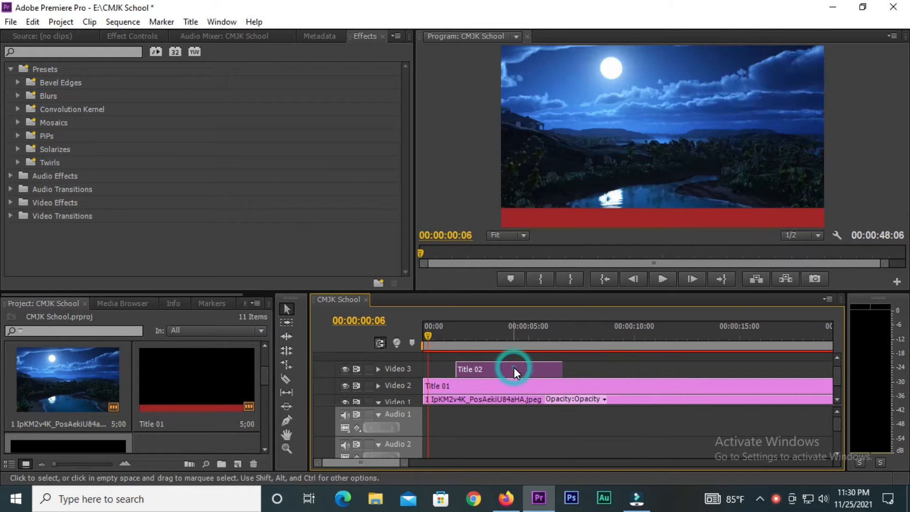
pyautogui.press('Delete')
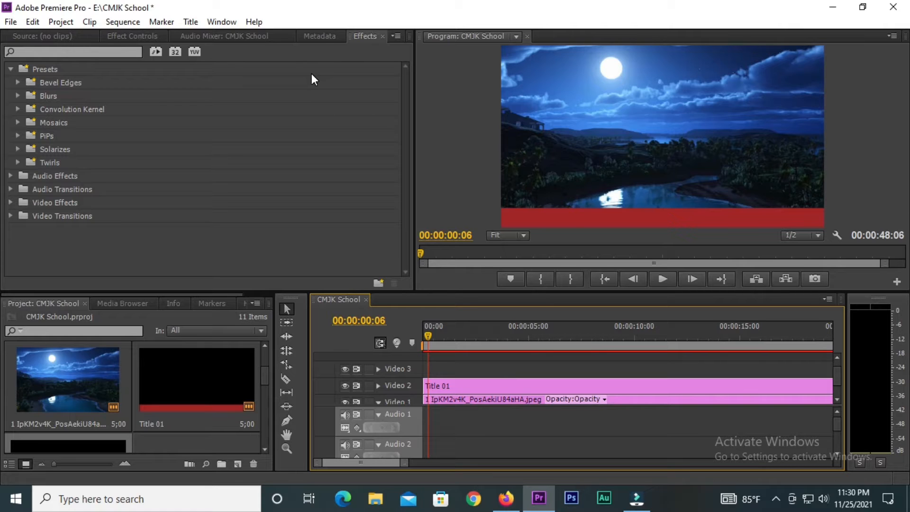
pyautogui.click(190, 22)
pyautogui.moveTo(208, 36)
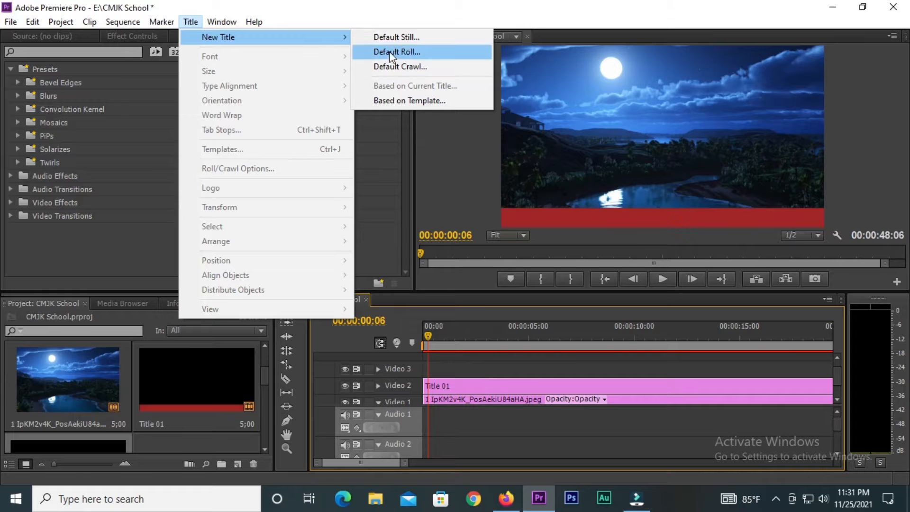
pyautogui.click(504, 362)
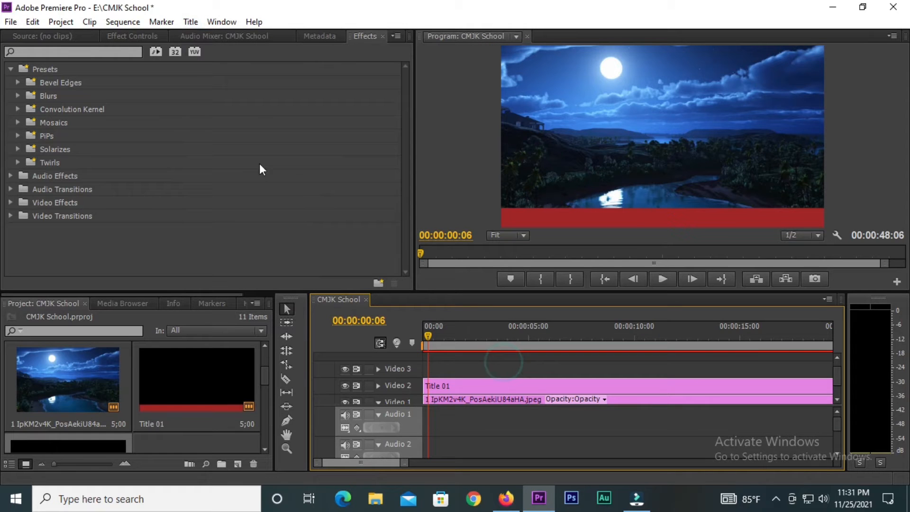
# - Create a new default crawl title with 1920 by 1080 frame size, 25.00fps timebase and square pixels
pyautogui.click(191, 22)
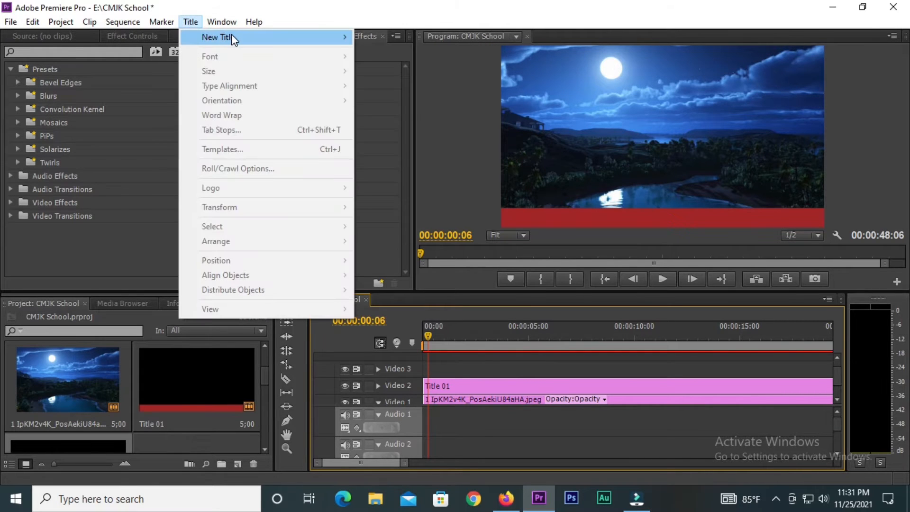
pyautogui.moveTo(233, 38)
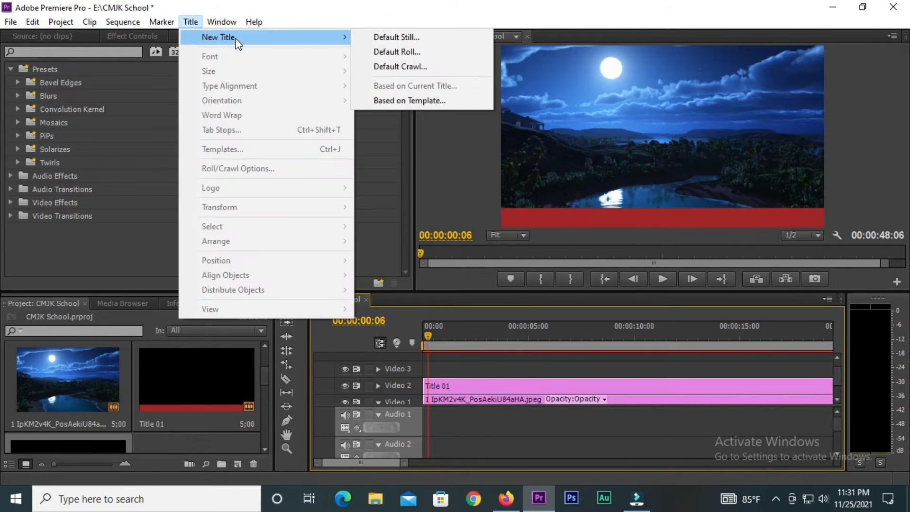
pyautogui.click(406, 67)
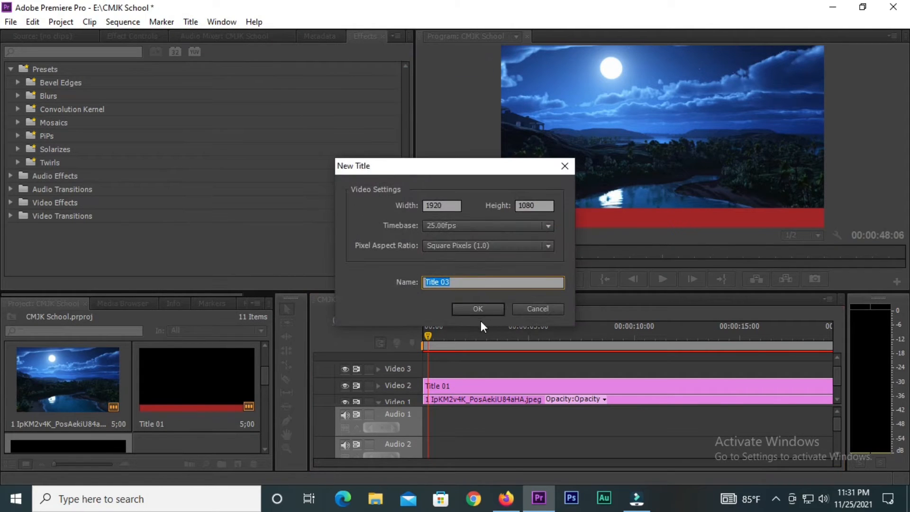
pyautogui.click(476, 308)
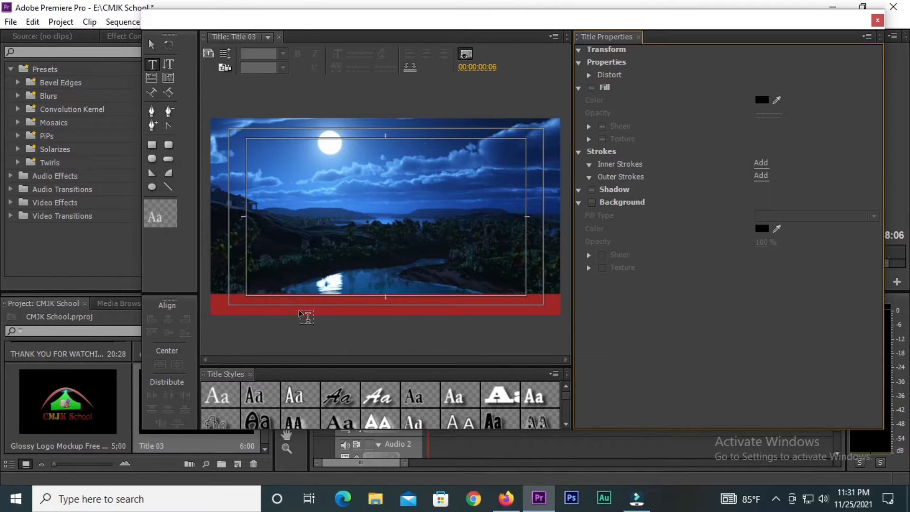
# - Start a text object on the red band at the base of the picture and set its font to SutonnyMJ
pyautogui.click(300, 312)
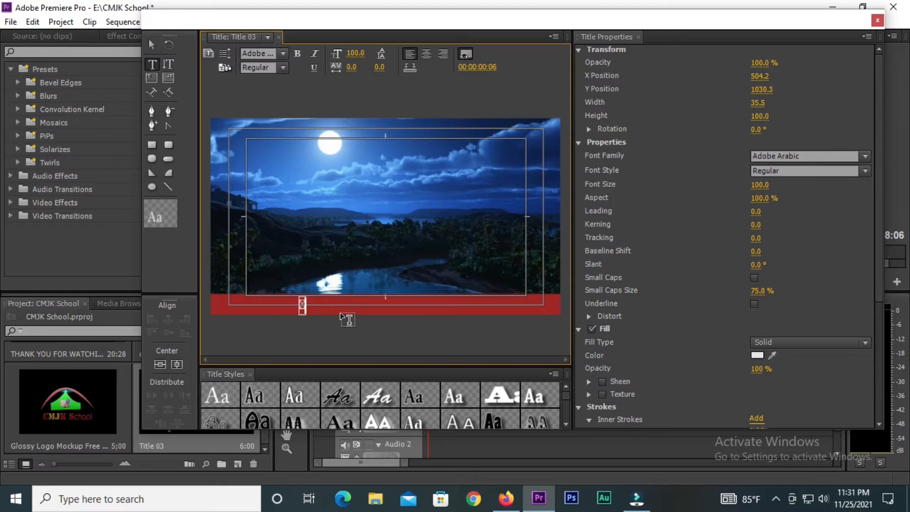
pyautogui.click(257, 53)
pyautogui.write('SutonnyMJ')
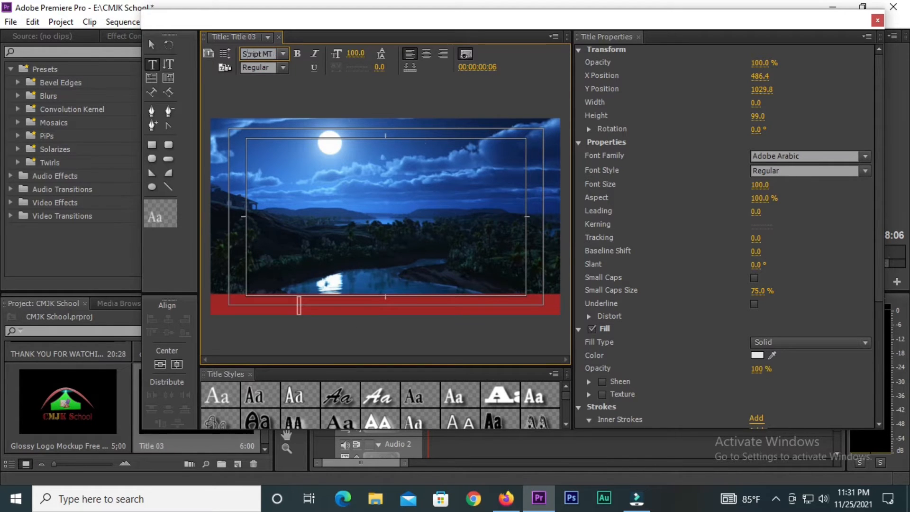
pyautogui.press('Return')
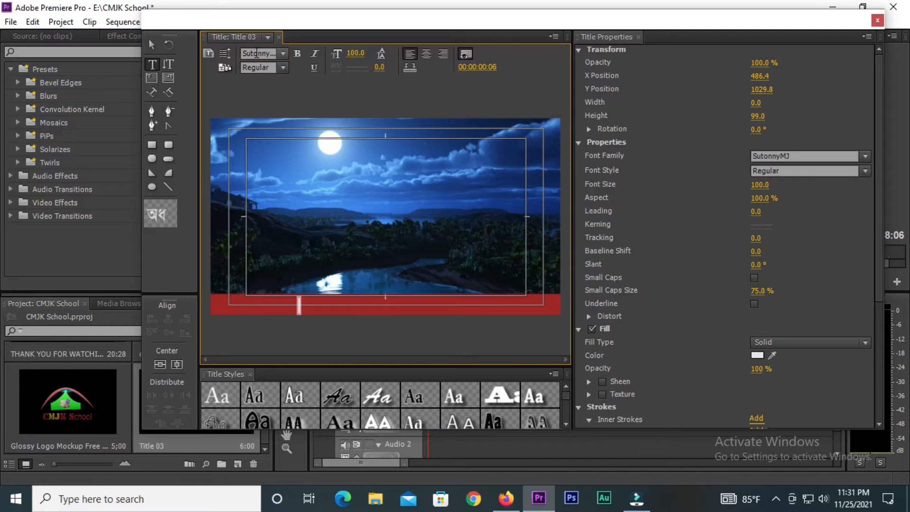
# - Enter the opening crawl text "আজ ভোড় ৫.৪৫ মিনিটে" on the red band
pyautogui.click(298, 305)
pyautogui.write('আজ')
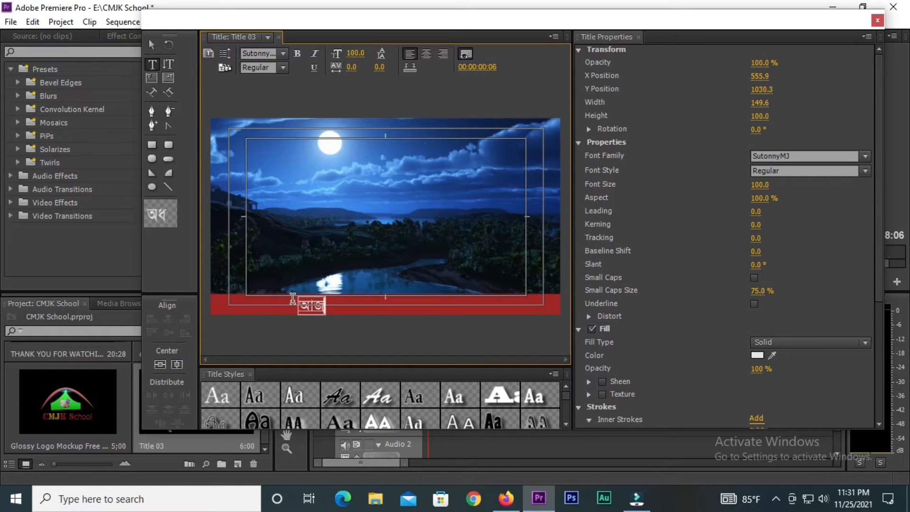
pyautogui.write(' সকাল')
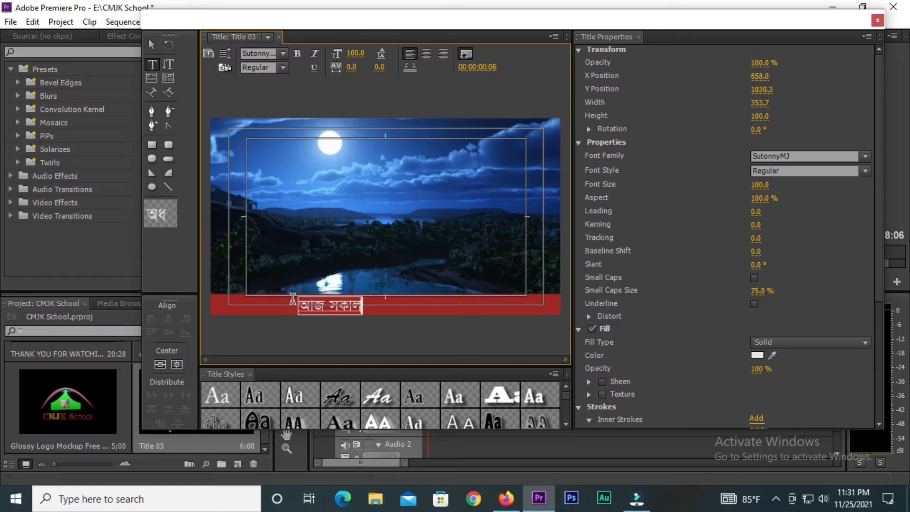
pyautogui.press('BackSpace')
pyautogui.press('BackSpace')
pyautogui.write('ভোড় এ')
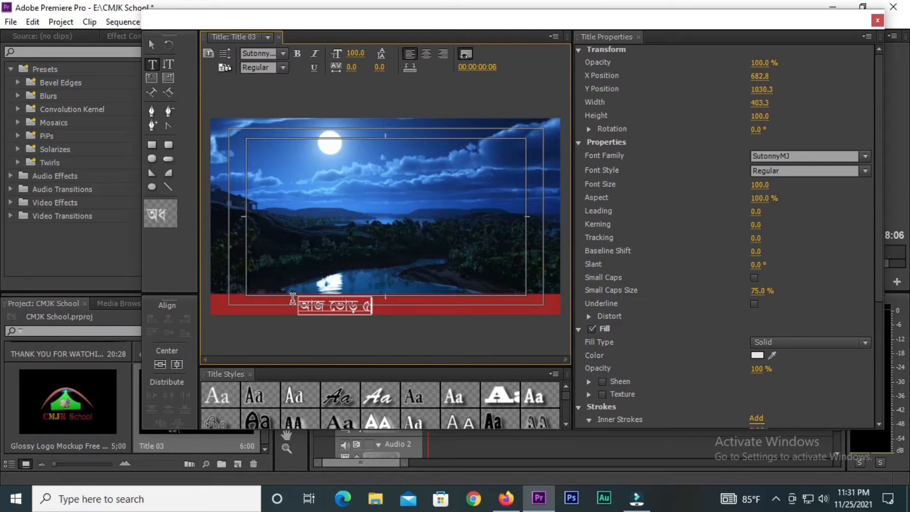
pyautogui.write('কধ মিঃ')
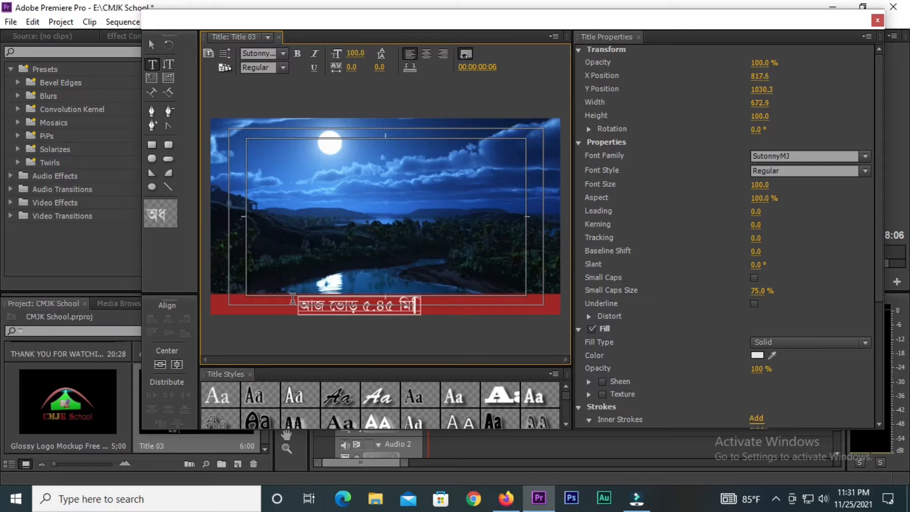
pyautogui.write('নে')
pyautogui.press('BackSpace')
pyautogui.press('BackSpace')
pyautogui.press('BackSpace')
pyautogui.press('BackSpace')
pyautogui.write('নিটে')
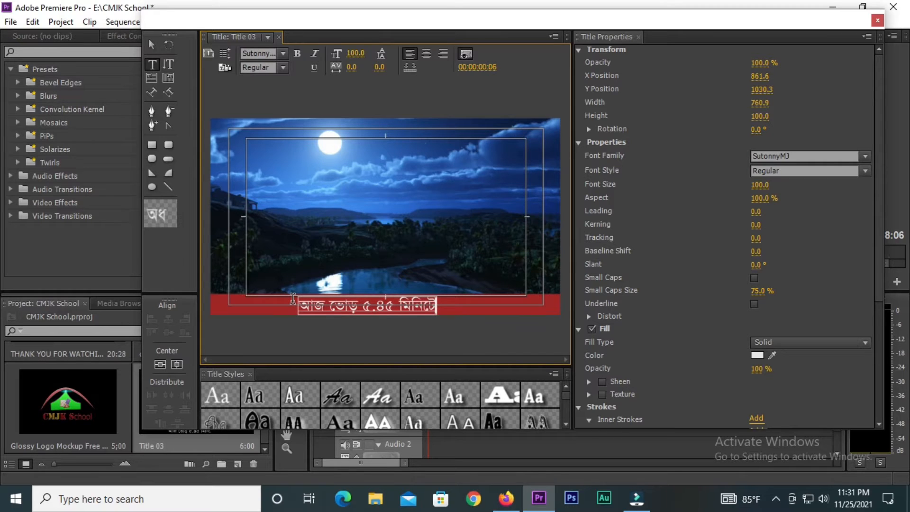
# - Continue the crawl text with "ভূমিকম্প অনুভূত হয়েছে।" to finish the first sentence
pyautogui.write(' ভ')
pyautogui.write('ু')
pyautogui.press('BackSpace')
pyautogui.write('ভূমিকম্প অন')
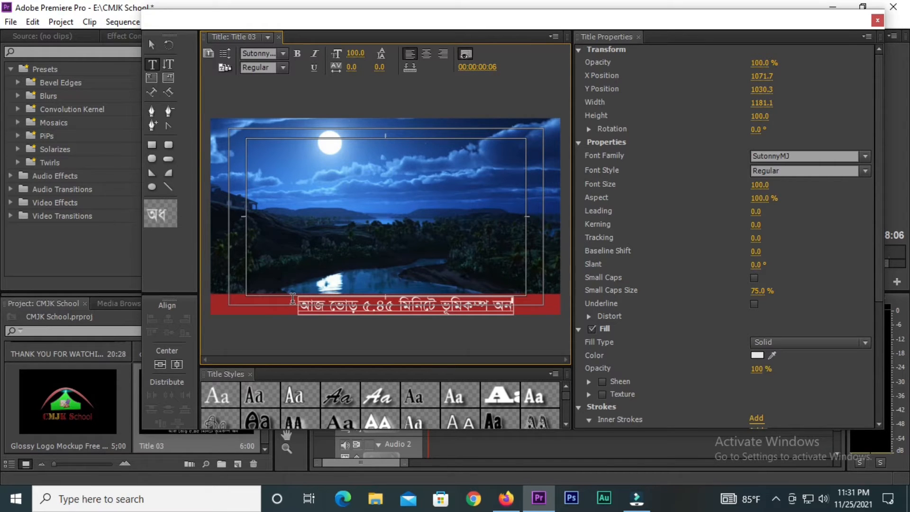
pyautogui.write('ভু')
pyautogui.press('BackSpace')
pyautogui.write('ত')
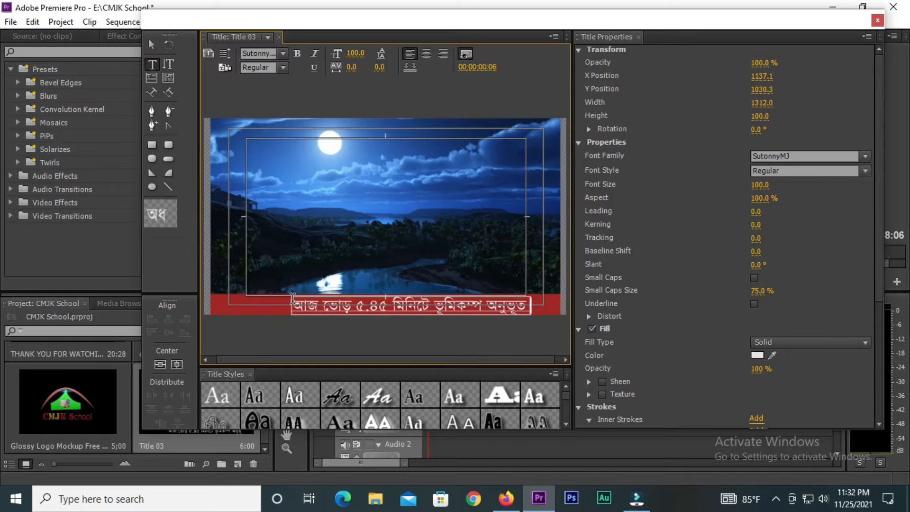
pyautogui.write(' হয়েছে')
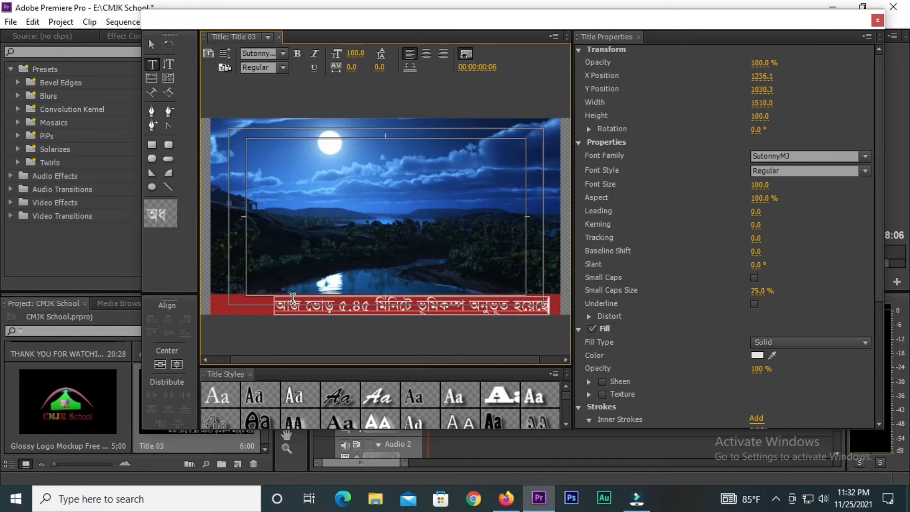
pyautogui.write('।')
# - Add the second sentence "ভূমিকম্প উৎপত্তির স্থল ভারতের মিজোরাম।" to the end of the crawl text
pyautogui.write(' ভ')
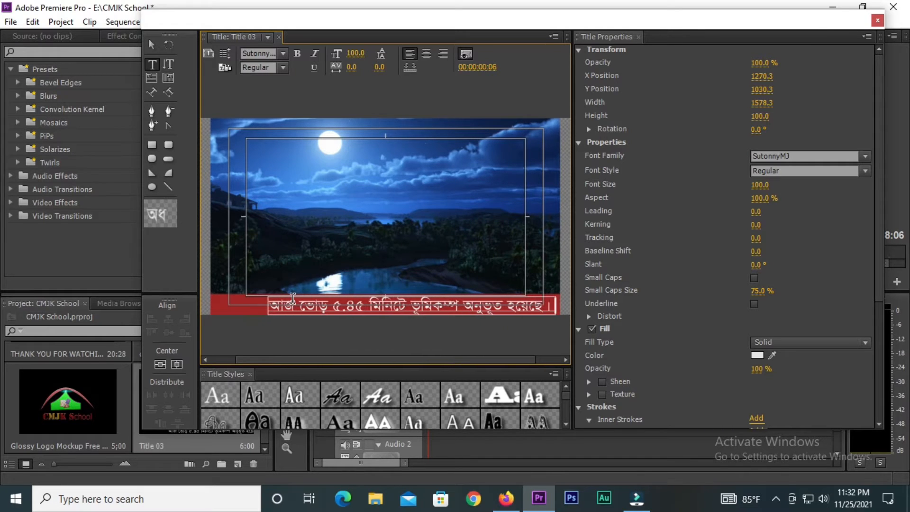
pyautogui.write('ূমিক')
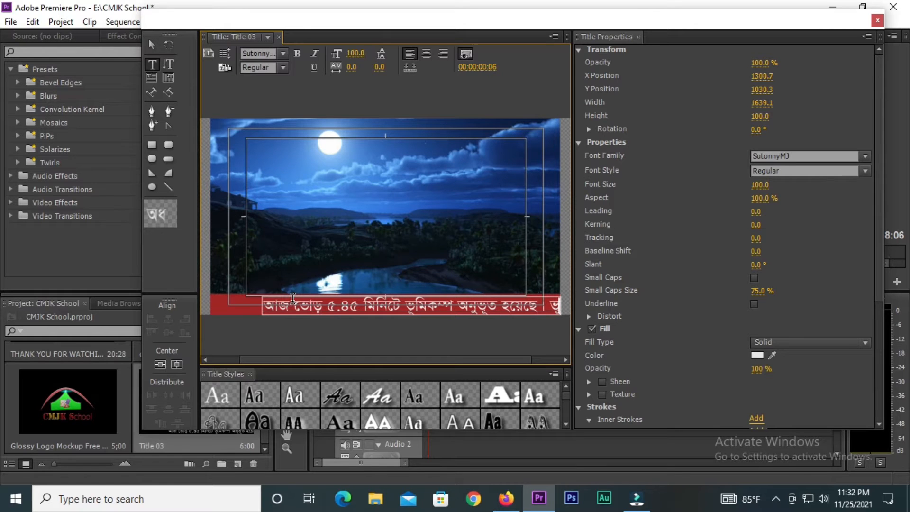
pyautogui.write('ম্প')
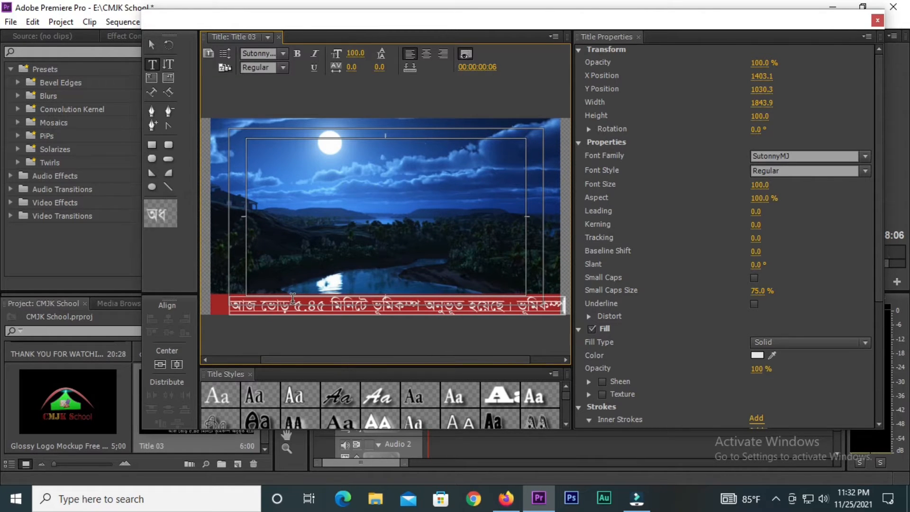
pyautogui.write(' উ')
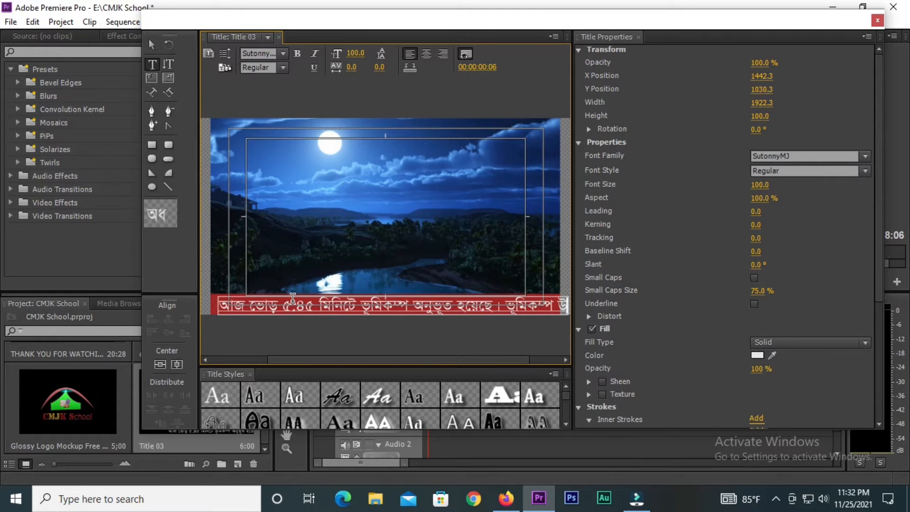
pyautogui.write('ৎপত্তি')
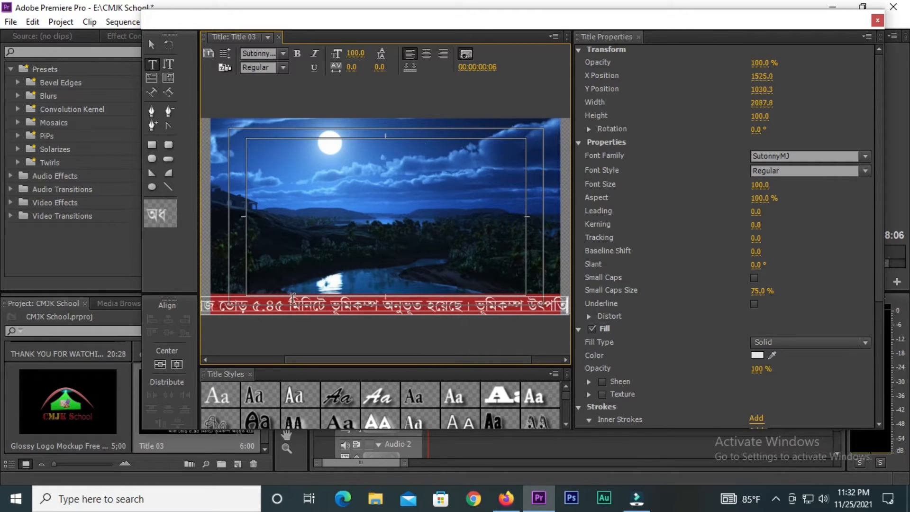
pyautogui.write('র স্থল')
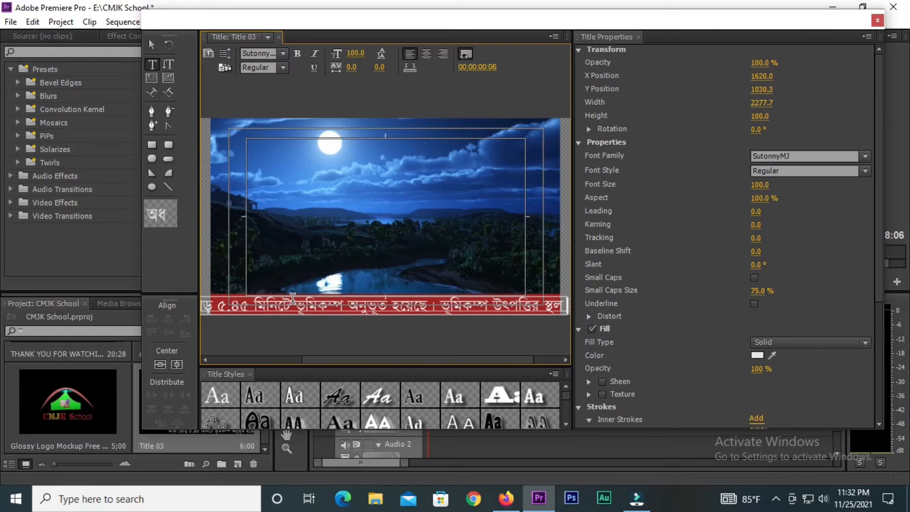
pyautogui.write(' ভারতের')
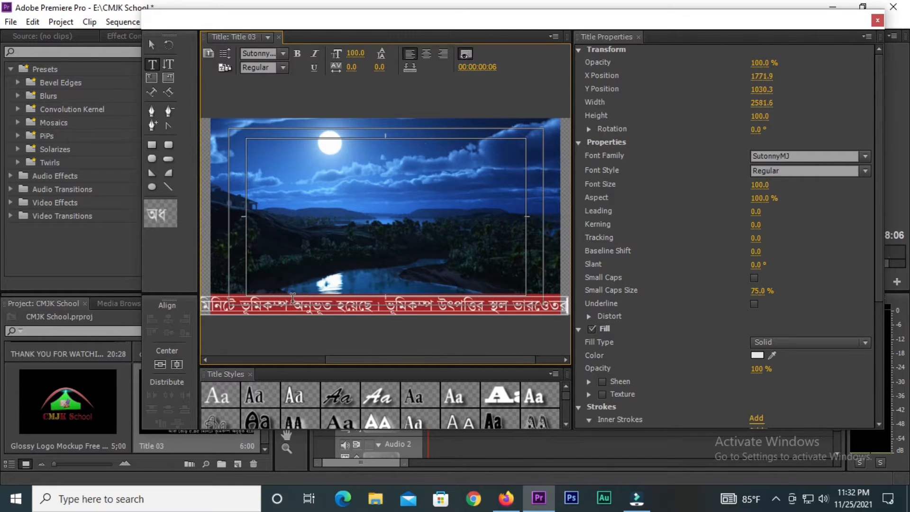
pyautogui.write(' ।')
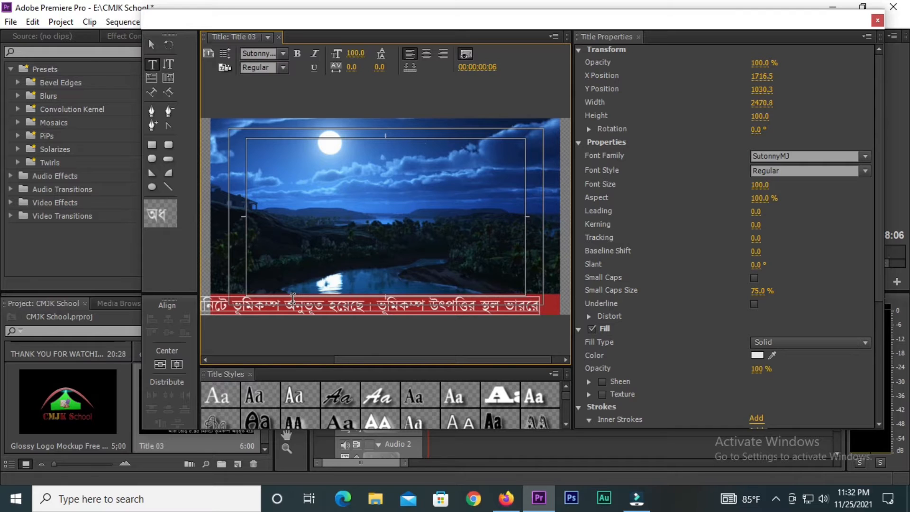
pyautogui.write('মিজোরাম')
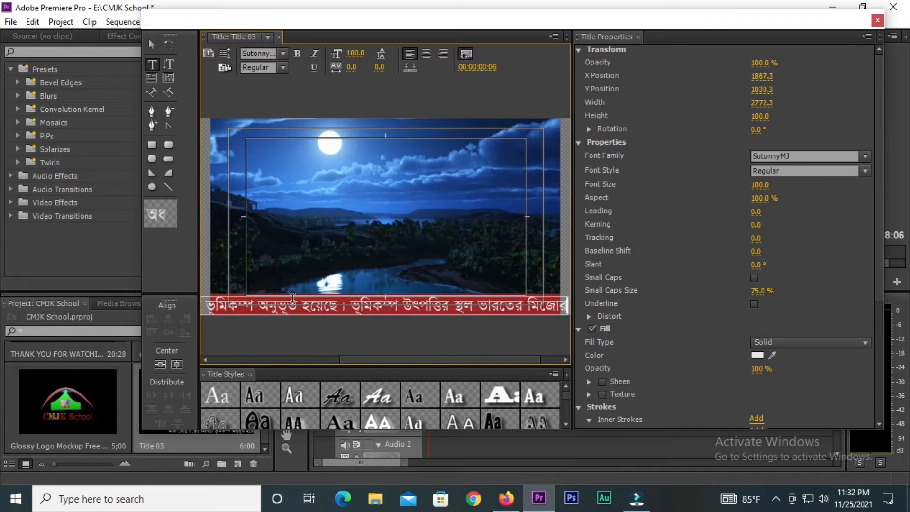
pyautogui.write(' ।')
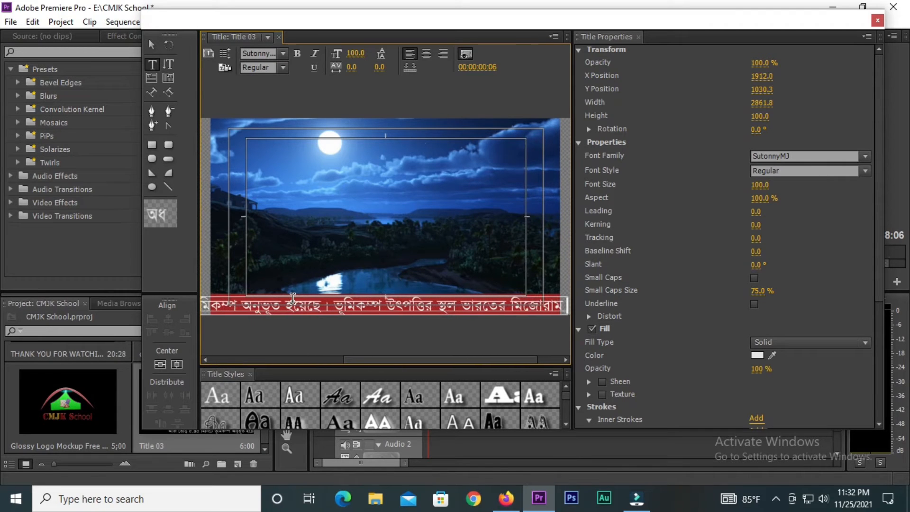
# - Continue the crawl text with "মাত্র ছিল ৬.২ ।" after the second sentence
pyautogui.write(' মাত্র ছিল')
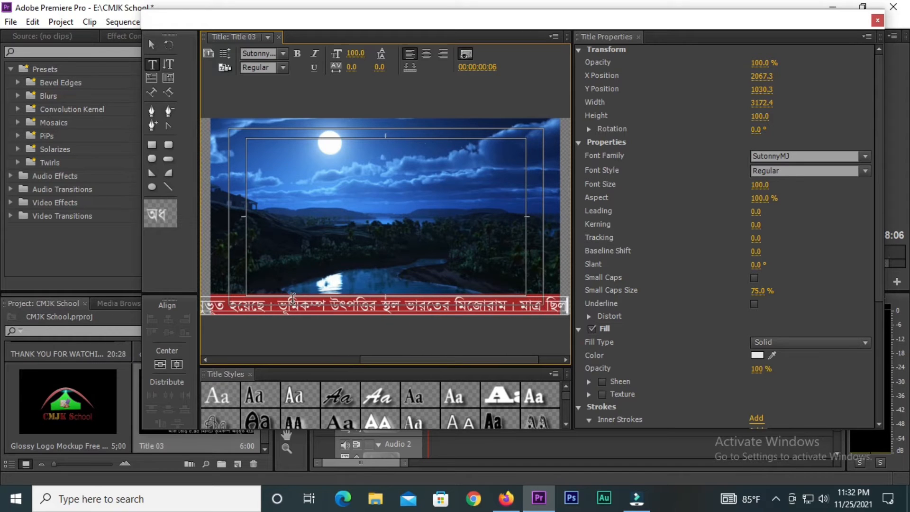
pyautogui.write('৬.২')
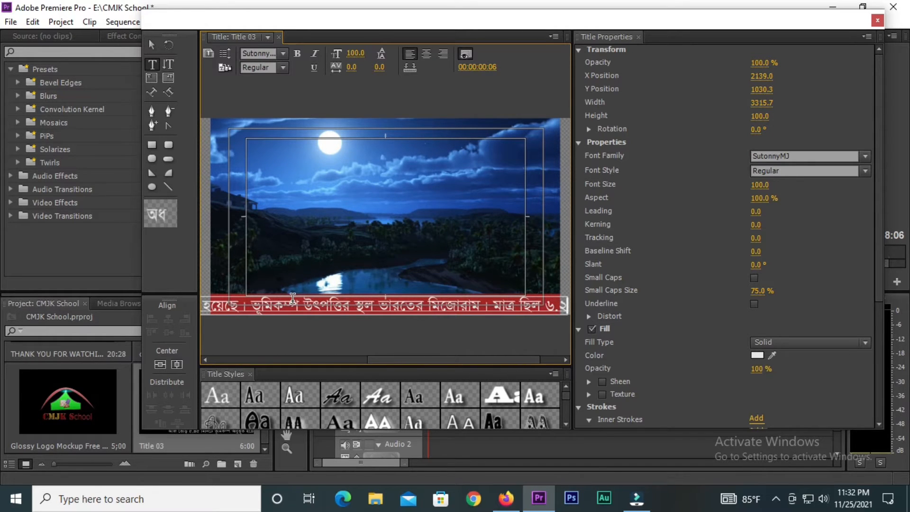
pyautogui.write(' ।')
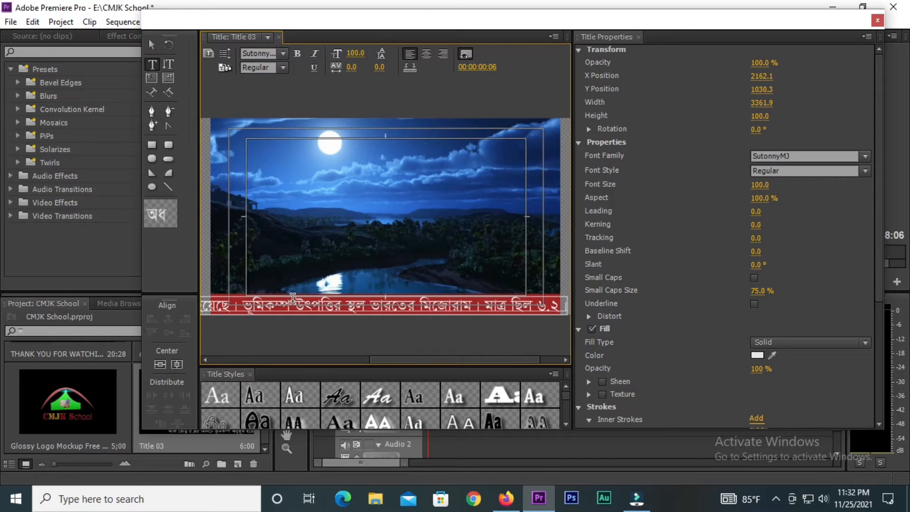
# - Lengthen the crawl text with a long run of random Bengali filler characters and close the title editor
pyautogui.write(' তুিতুিমিুদিকুিদাক')
pyautogui.write('ুবিাতকুিবদুতিুকিাবুদিতাবতিকব')
pyautogui.write('াদিতাবুকিতনবাদুতিনকাবতনদকিবাদ')
pyautogui.write('তাবিতনদুতিনাবিতনদুদিতি')
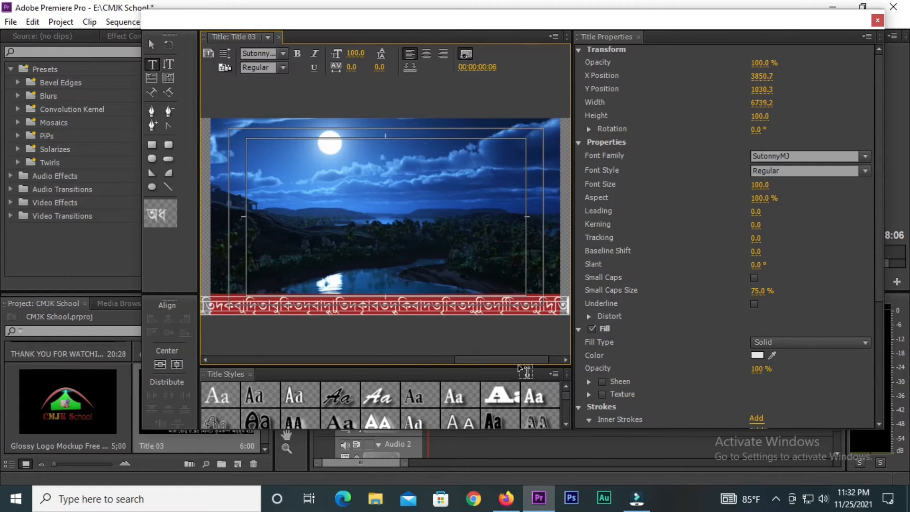
pyautogui.click(877, 22)
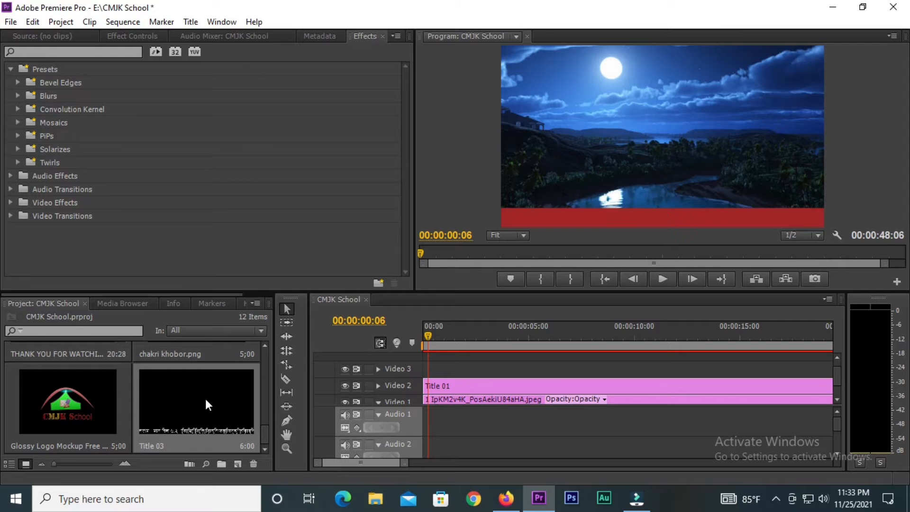
# - Place the crawl title at the start of the Video 3 track and preview its scrolling from the beginning
pyautogui.moveTo(194, 424); pyautogui.dragTo(422, 366)
pyautogui.click(428, 336)
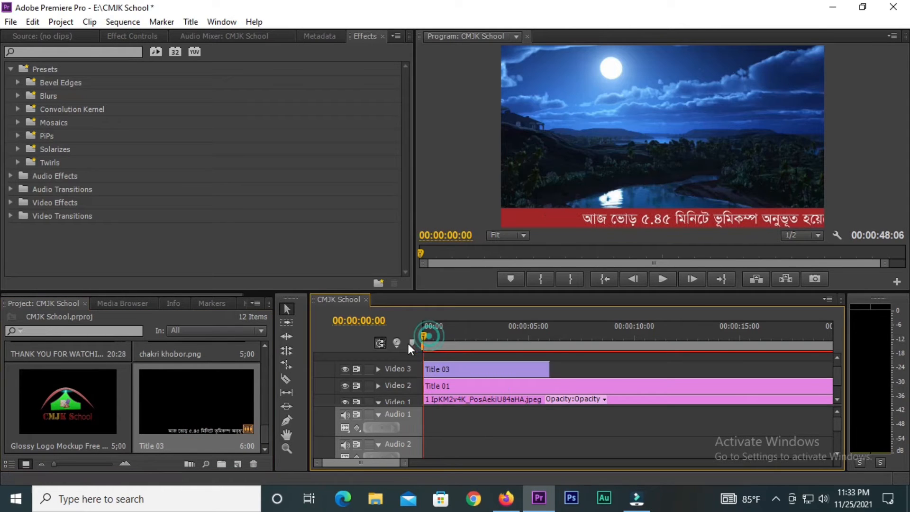
pyautogui.click(662, 279)
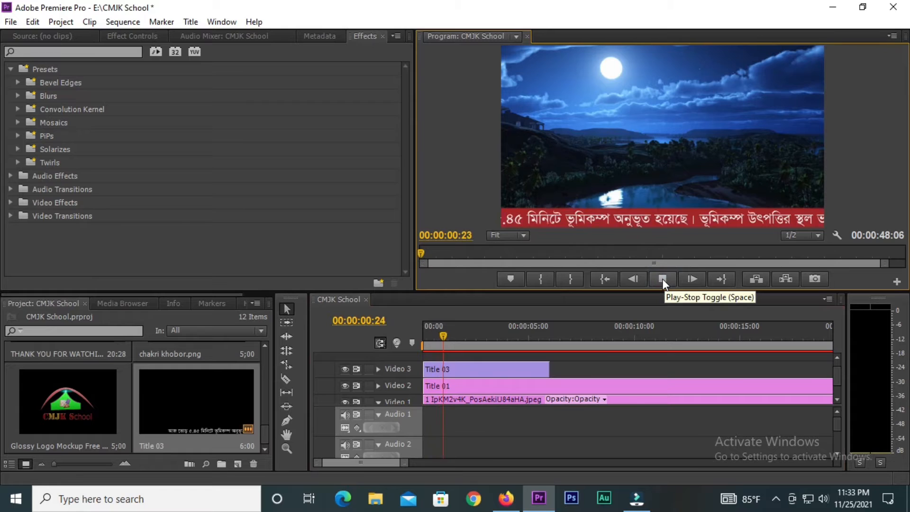
pyautogui.click(662, 278)
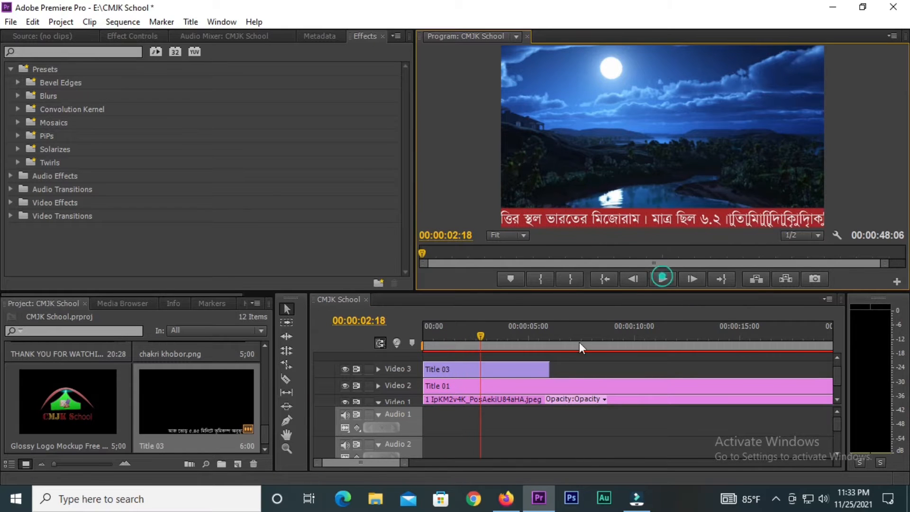
# - Lengthen the crawl clip on Video 3 to about 10 and finally about 16 seconds, previewing the scroll speed
pyautogui.moveTo(550, 369); pyautogui.dragTo(636, 365)
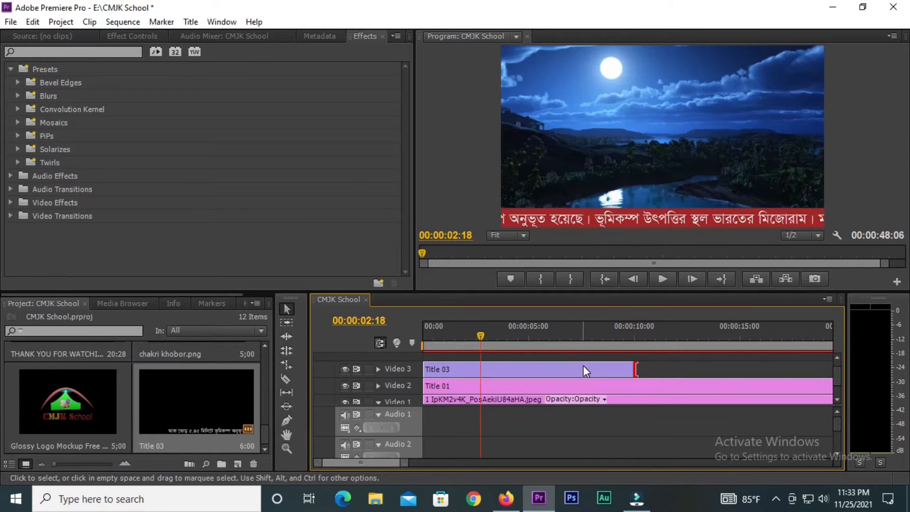
pyautogui.press('Home')
pyautogui.click(662, 279)
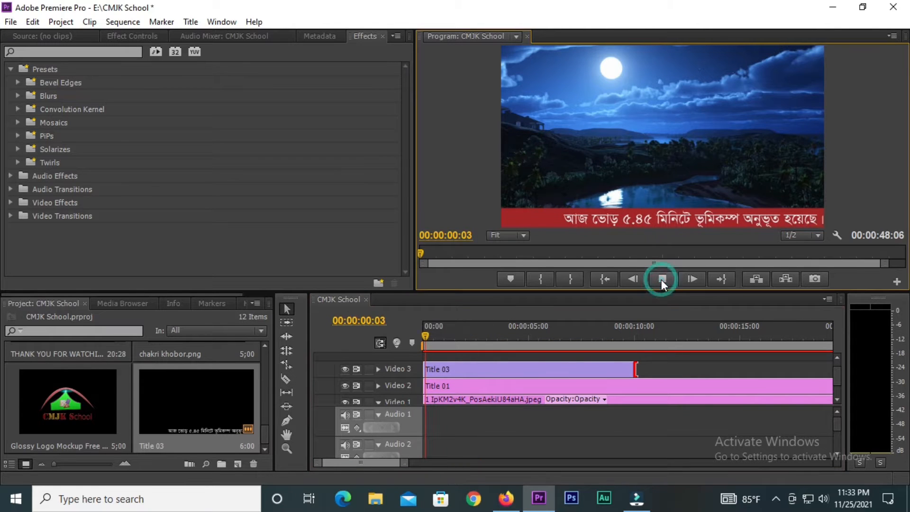
pyautogui.moveTo(636, 369); pyautogui.dragTo(754, 369)
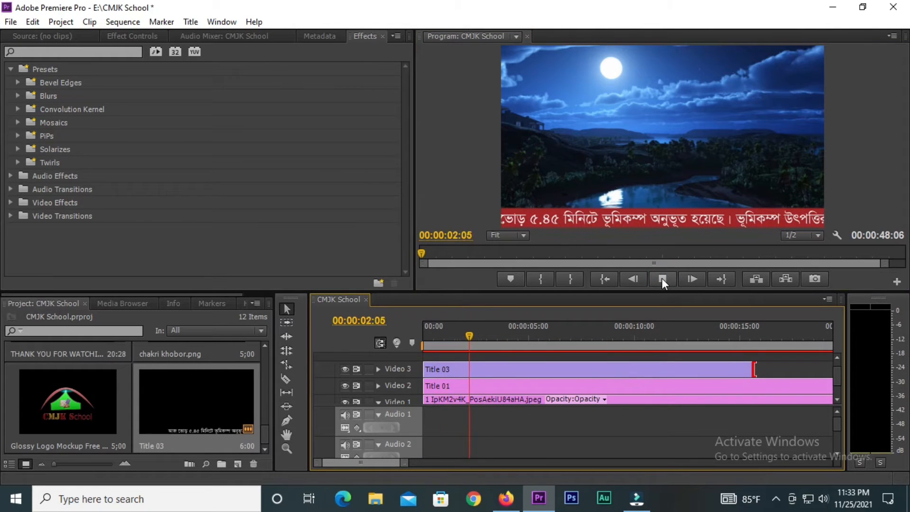
pyautogui.click(662, 279)
pyautogui.click(661, 278)
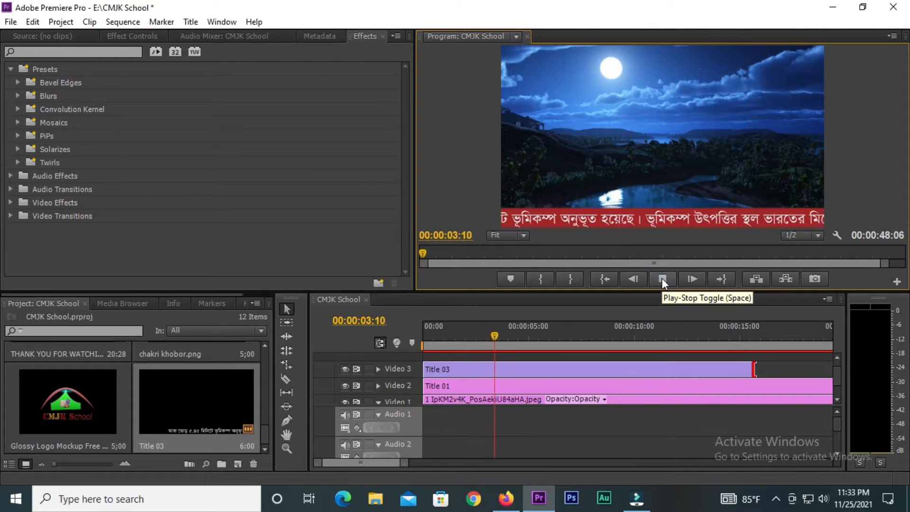
# - Extend the crawl clip to about 17 seconds, trim Title 01 and the background image to match, and return the playhead to the start
pyautogui.moveTo(403, 463); pyautogui.dragTo(459, 462)
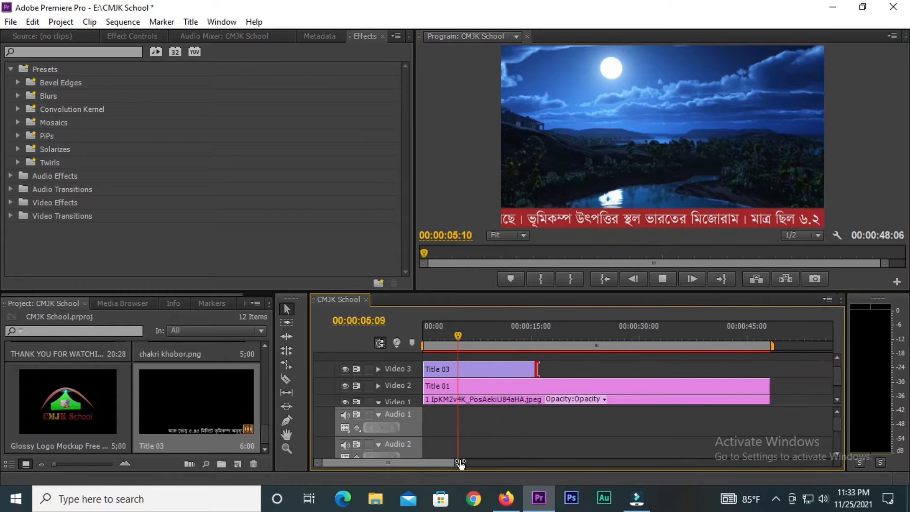
pyautogui.moveTo(537, 368); pyautogui.dragTo(550, 368)
pyautogui.moveTo(773, 385); pyautogui.dragTo(546, 399)
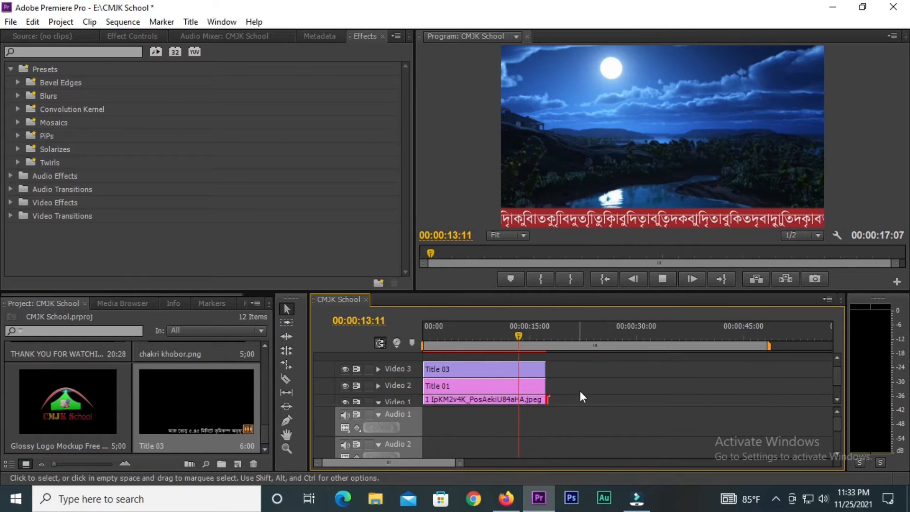
pyautogui.click(665, 277)
pyautogui.click(527, 339)
pyautogui.moveTo(527, 340); pyautogui.dragTo(413, 368)
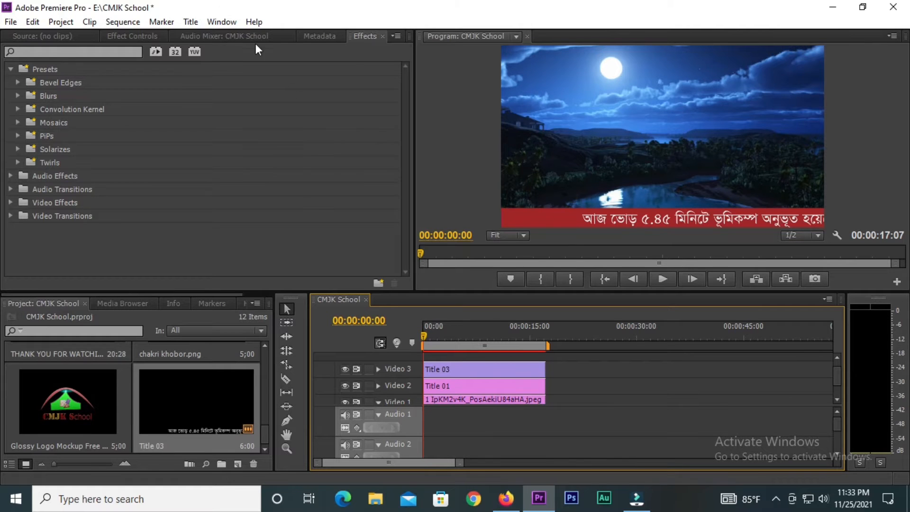
# - Create another title with default settings and draw a rectangle about 441 by 111 over the left end of the red band
pyautogui.click(190, 22)
pyautogui.moveTo(230, 35)
pyautogui.click(384, 36)
pyautogui.click(474, 309)
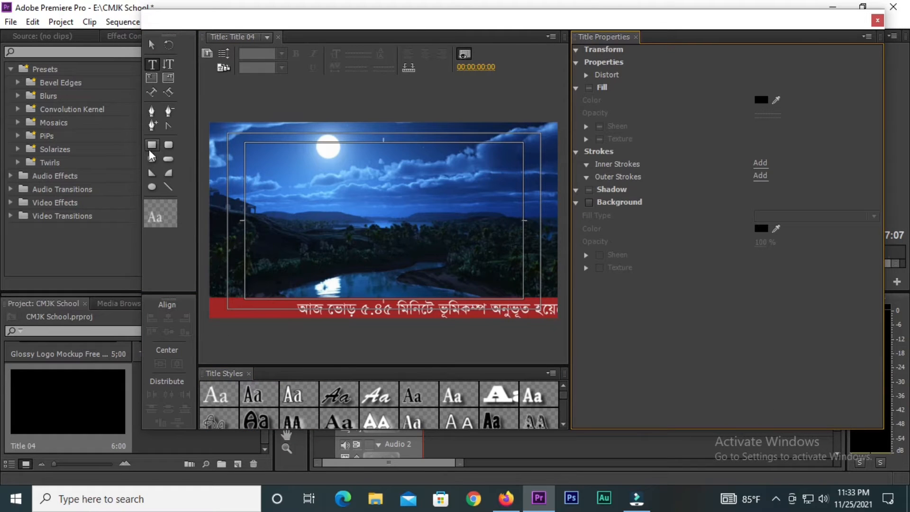
pyautogui.click(153, 146)
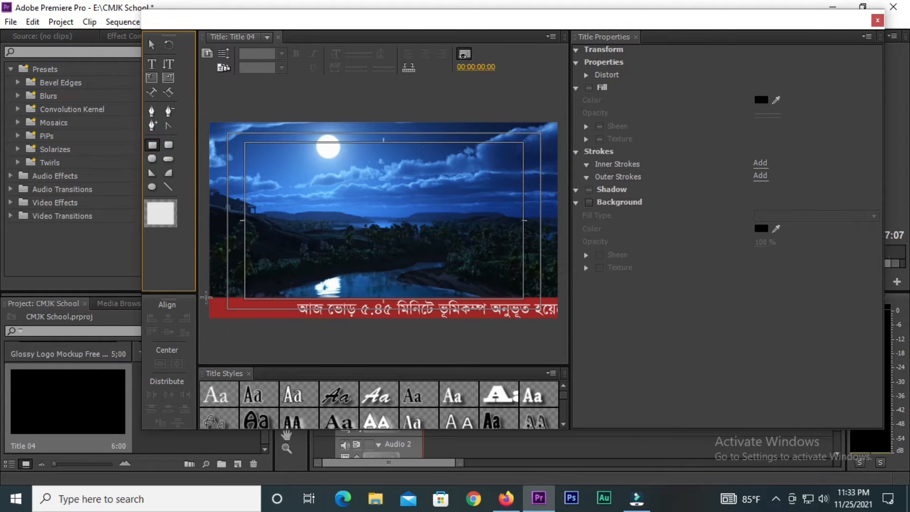
pyautogui.moveTo(209, 298); pyautogui.dragTo(285, 317)
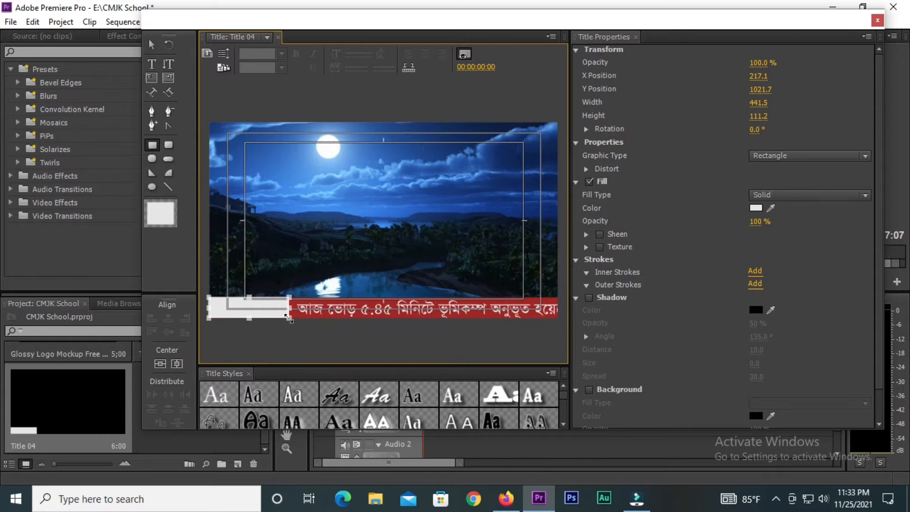
# - Set the rectangle's fill colour to dark red 7F0808
pyautogui.click(757, 209)
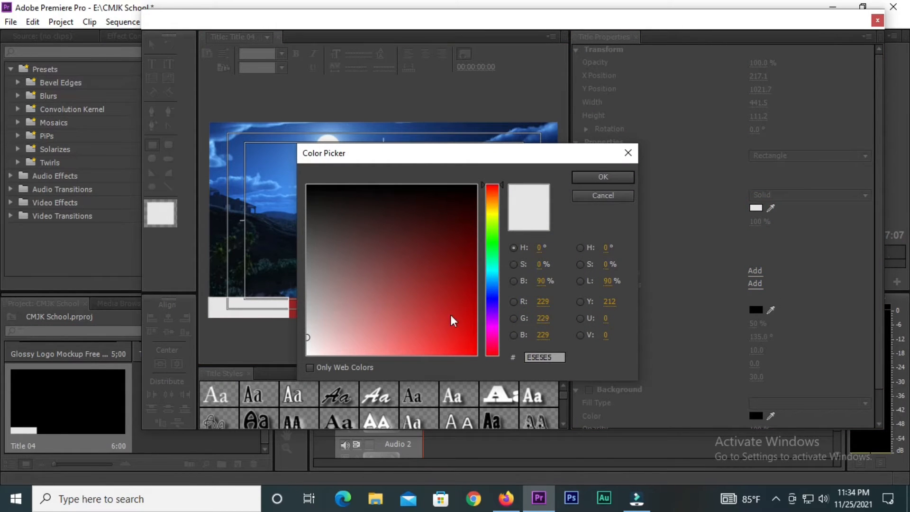
pyautogui.moveTo(465, 300); pyautogui.dragTo(467, 280)
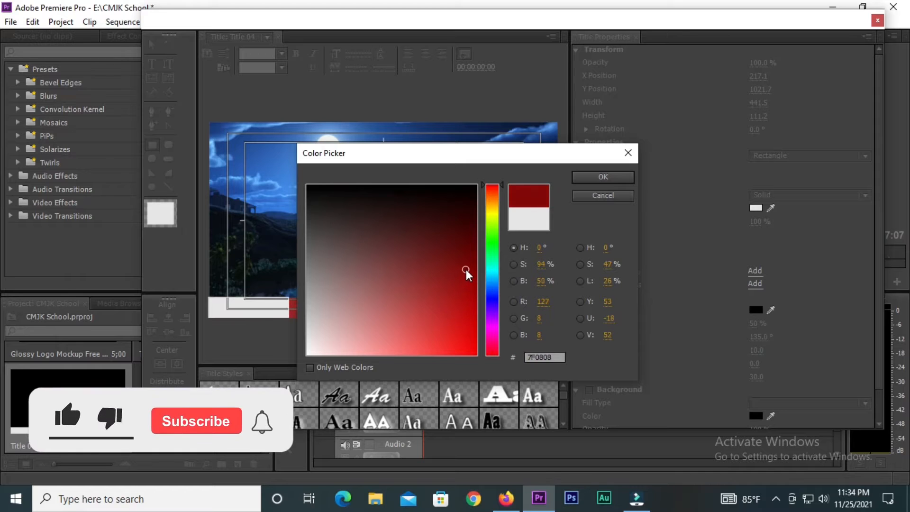
pyautogui.click(601, 178)
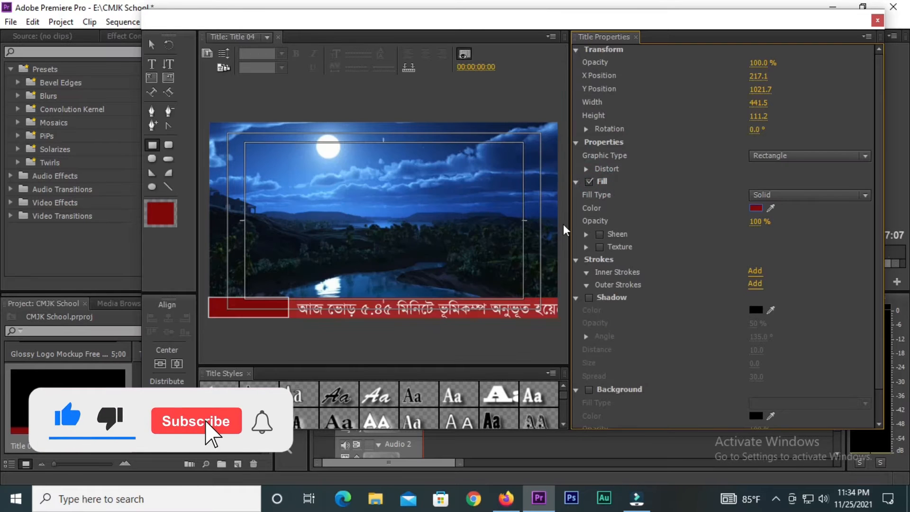
# - Set the rectangle's fill colour to the red 8E1717 and close the title editor
pyautogui.click(756, 208)
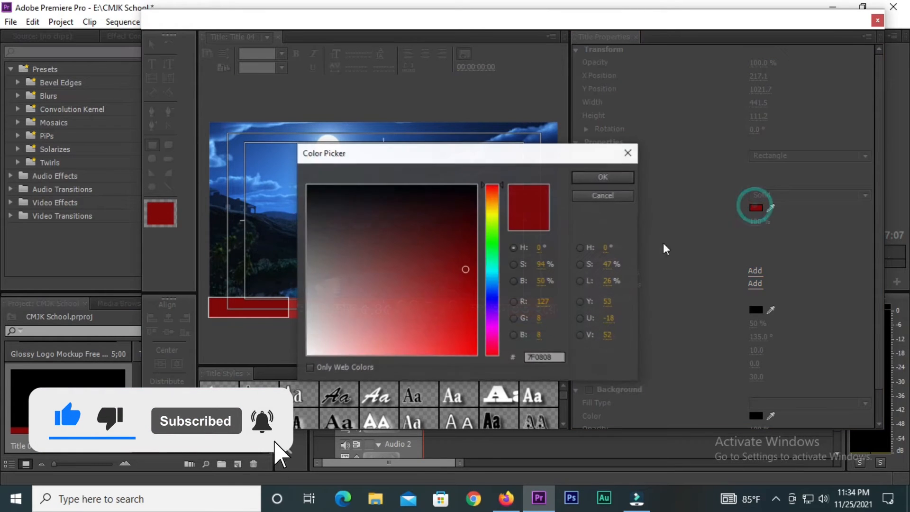
pyautogui.moveTo(463, 266); pyautogui.dragTo(449, 280)
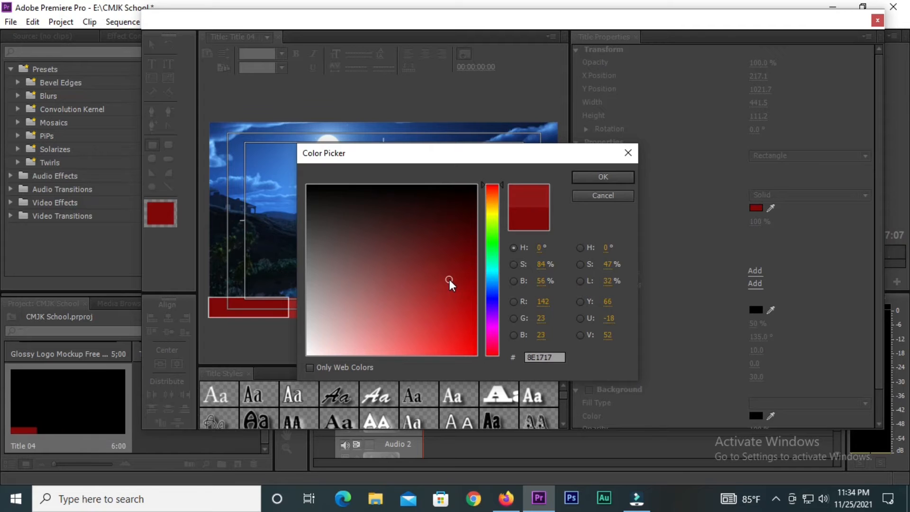
pyautogui.click(590, 176)
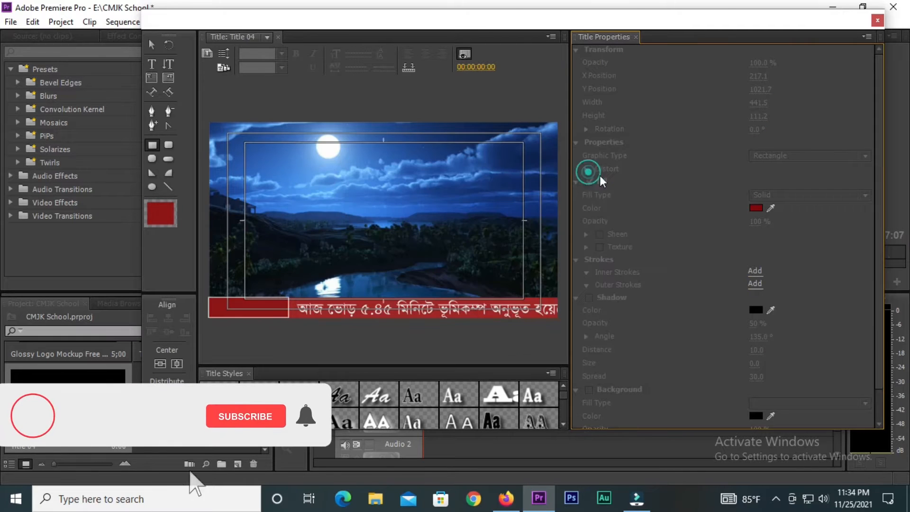
pyautogui.click(877, 20)
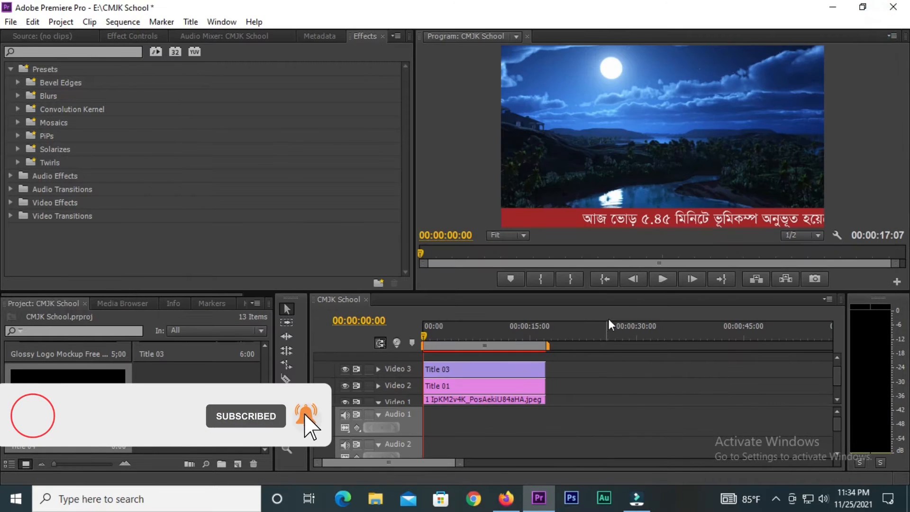
# - Place Title 04 on a new track above the crawl clip and play the ticker from the start
pyautogui.click(662, 279)
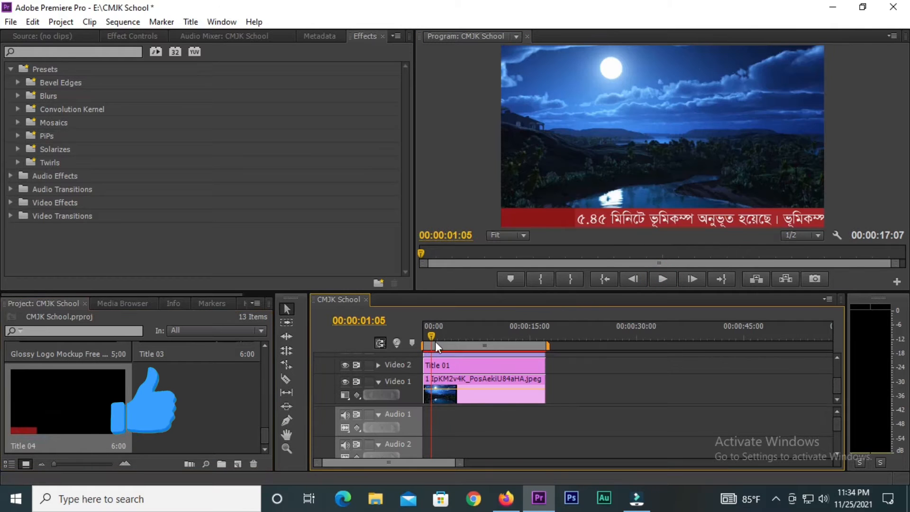
pyautogui.click(425, 344)
pyautogui.click(662, 278)
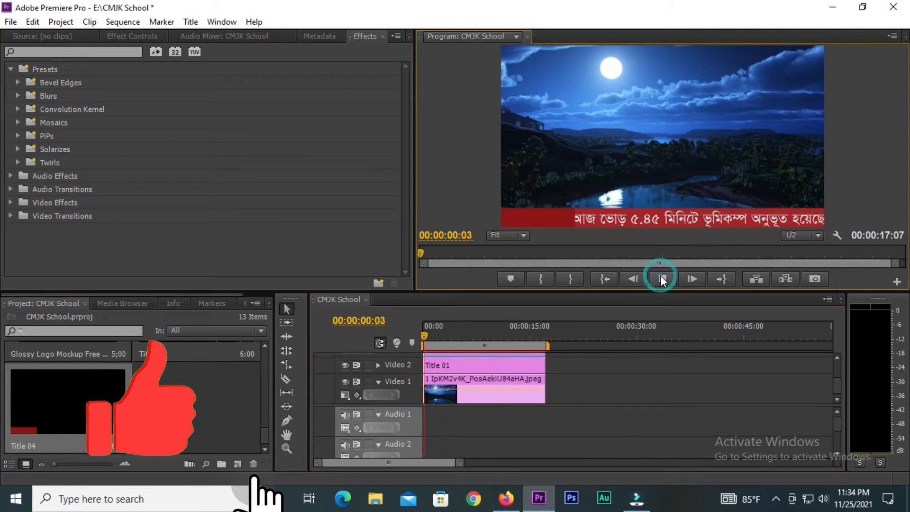
pyautogui.click(662, 279)
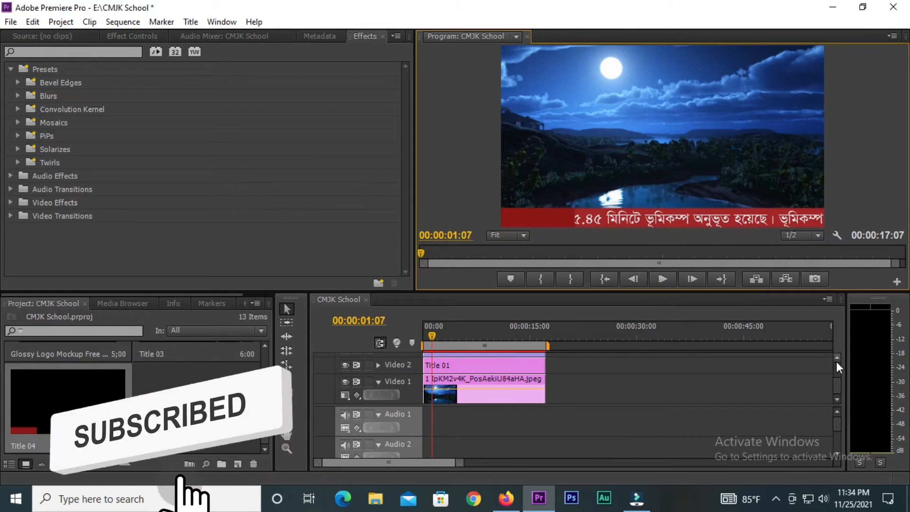
pyautogui.click(836, 358)
pyautogui.click(836, 356)
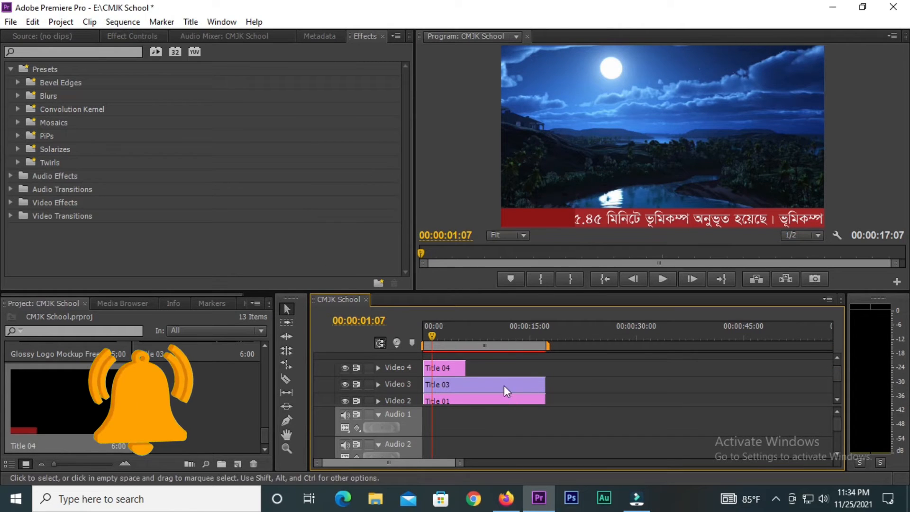
# - Create another default still title and enter the date text 26.11.21 over the left end of the red band
pyautogui.click(191, 24)
pyautogui.moveTo(229, 35)
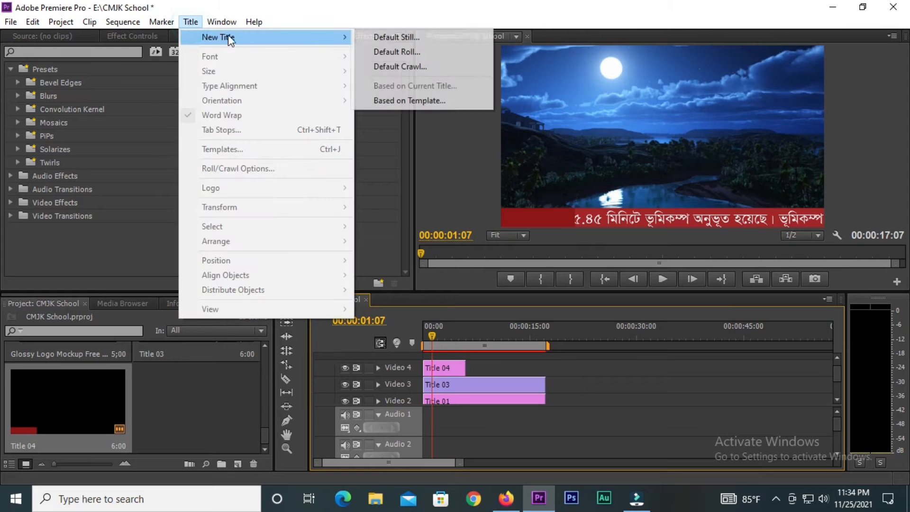
pyautogui.click(384, 39)
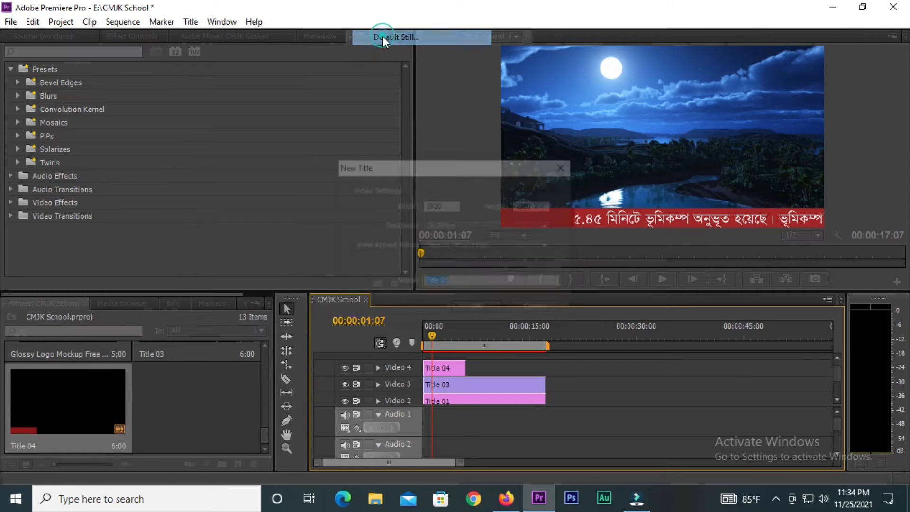
pyautogui.click(479, 312)
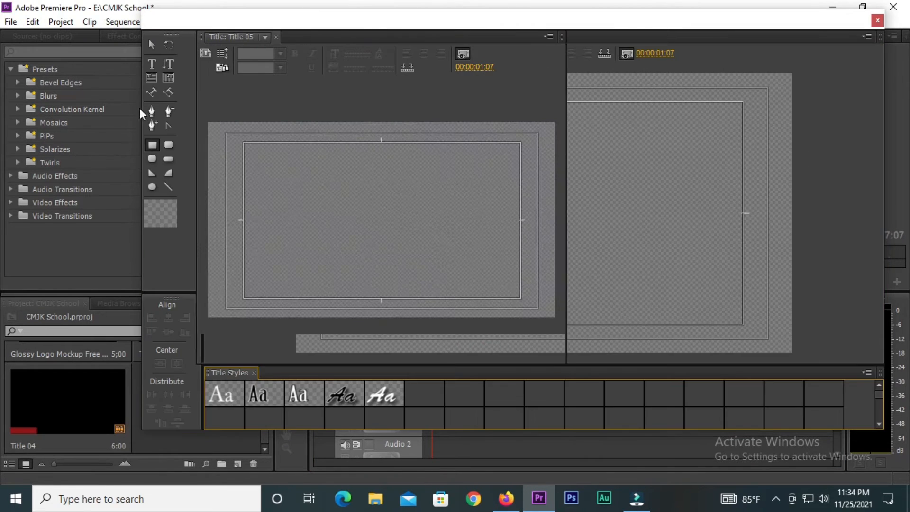
pyautogui.click(151, 64)
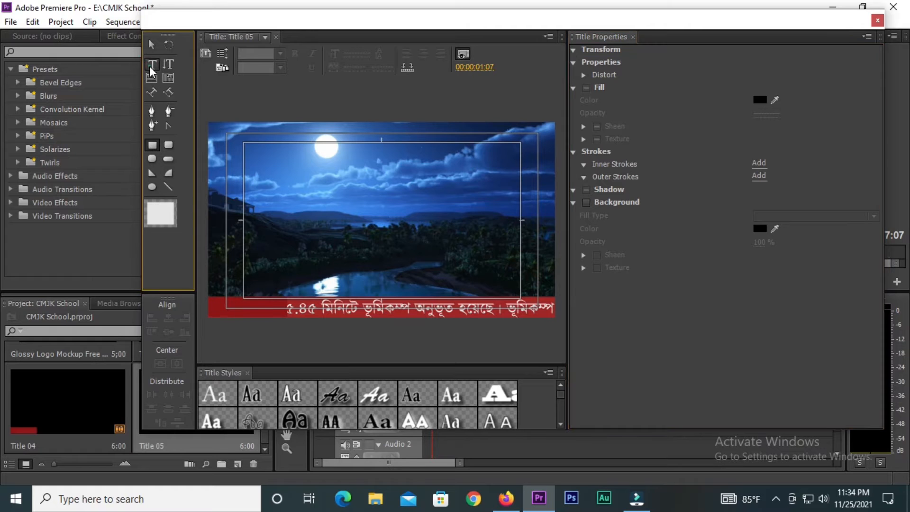
pyautogui.click(223, 309)
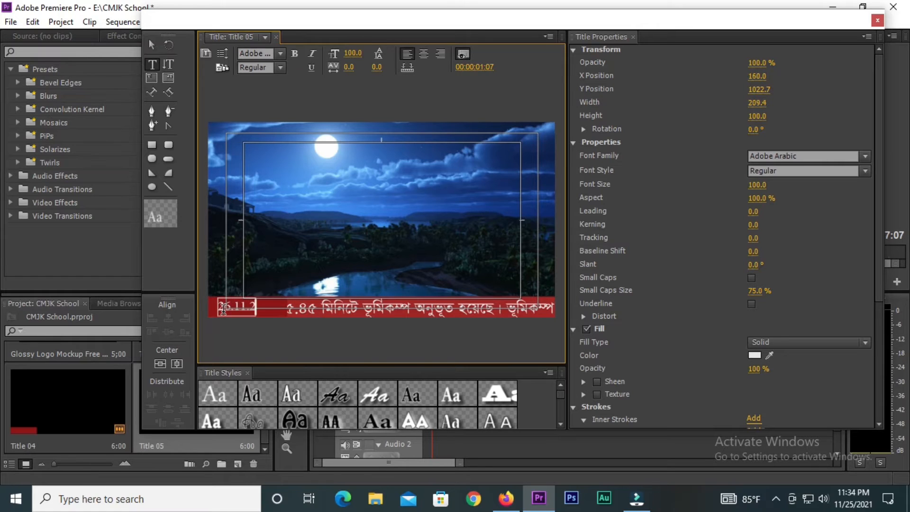
# - Resize and position the date text to fit the dark red box and close the title editor
pyautogui.click(152, 45)
pyautogui.moveTo(264, 308)
pyautogui.mouseDown()
pyautogui.moveTo(279, 309)
pyautogui.moveTo(250, 304)
pyautogui.mouseUp()
pyautogui.click(314, 266)
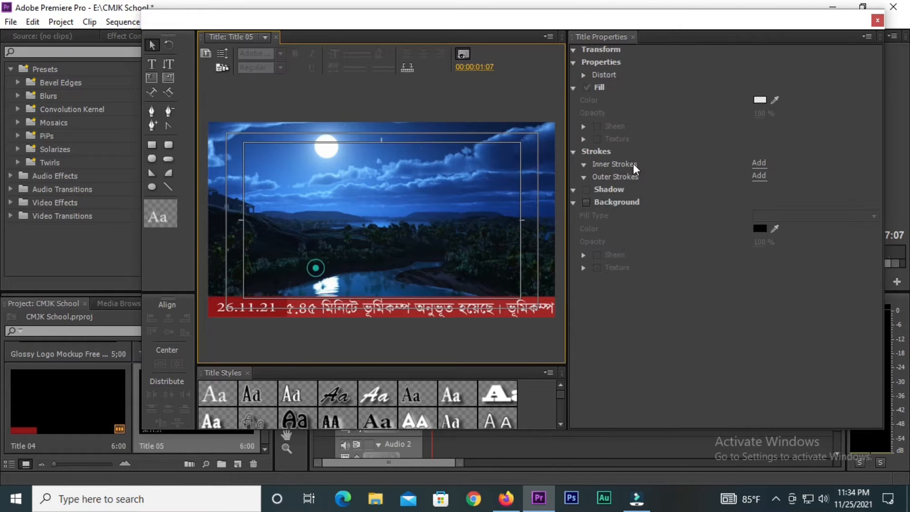
pyautogui.click(878, 20)
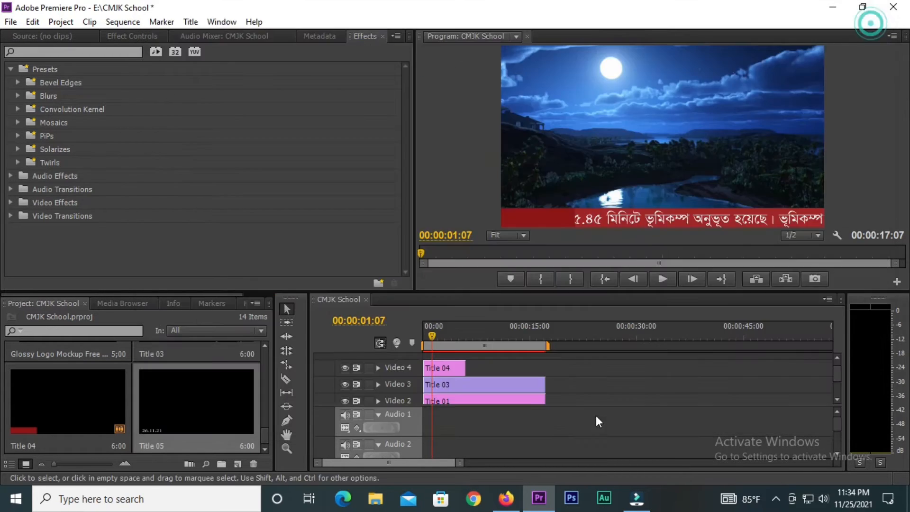
# - Place the date title at the start of a new track above Title 04 and play the sequence
pyautogui.moveTo(153, 429); pyautogui.dragTo(407, 351)
pyautogui.click(662, 278)
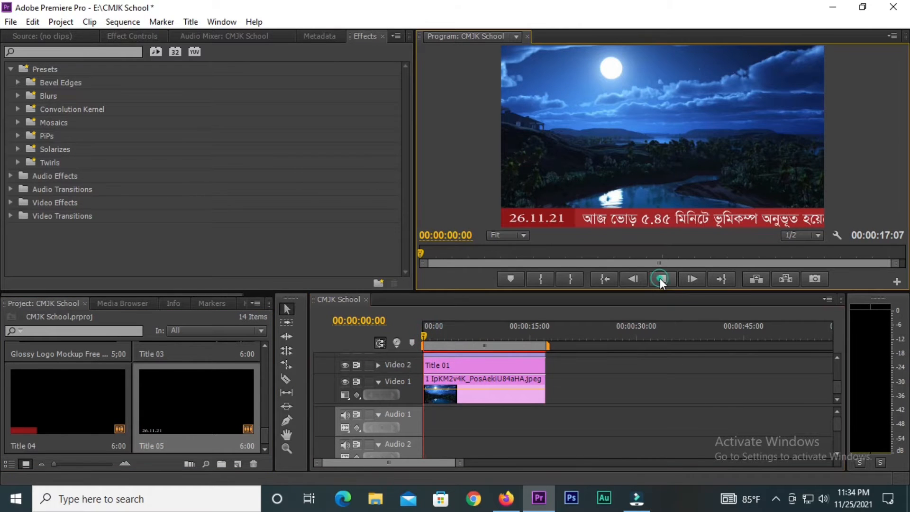
pyautogui.click(837, 356)
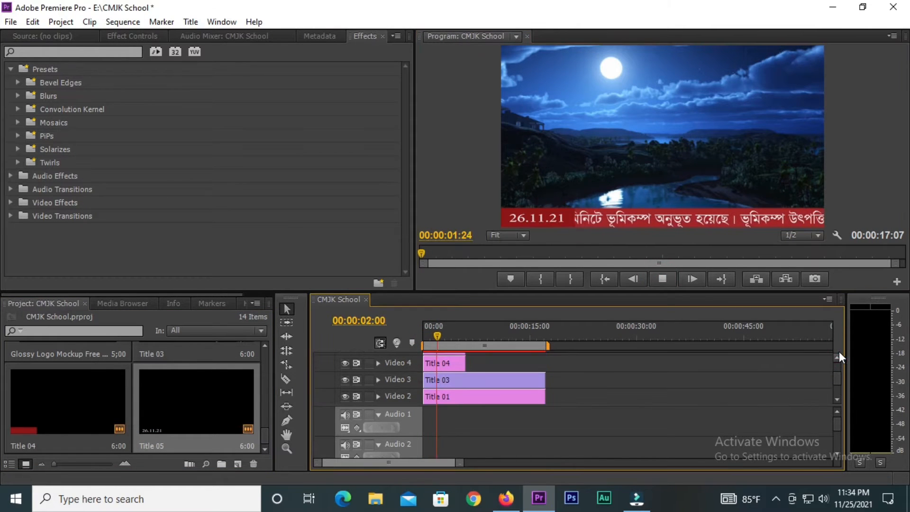
pyautogui.click(836, 357)
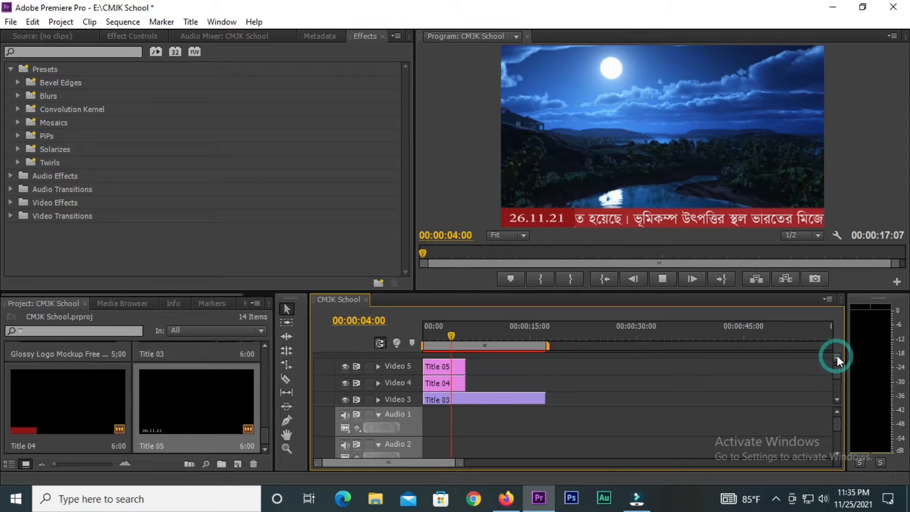
# - Extend the Title 05 and Title 04 clips to the end of the crawl and move the playhead to 00:00:05:18
pyautogui.moveTo(465, 367); pyautogui.dragTo(549, 386)
pyautogui.moveTo(494, 366); pyautogui.dragTo(545, 380)
pyautogui.click(587, 374)
pyautogui.click(662, 278)
pyautogui.moveTo(501, 334); pyautogui.dragTo(464, 333)
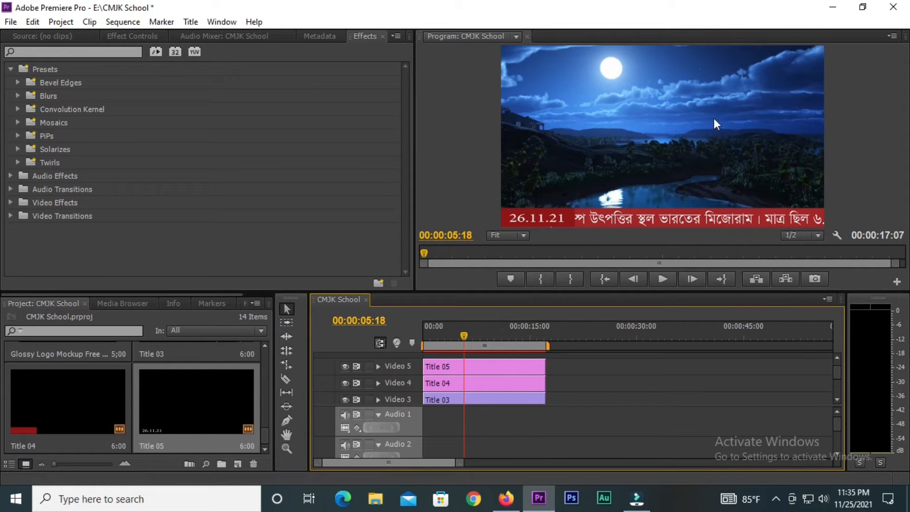
pyautogui.click(697, 373)
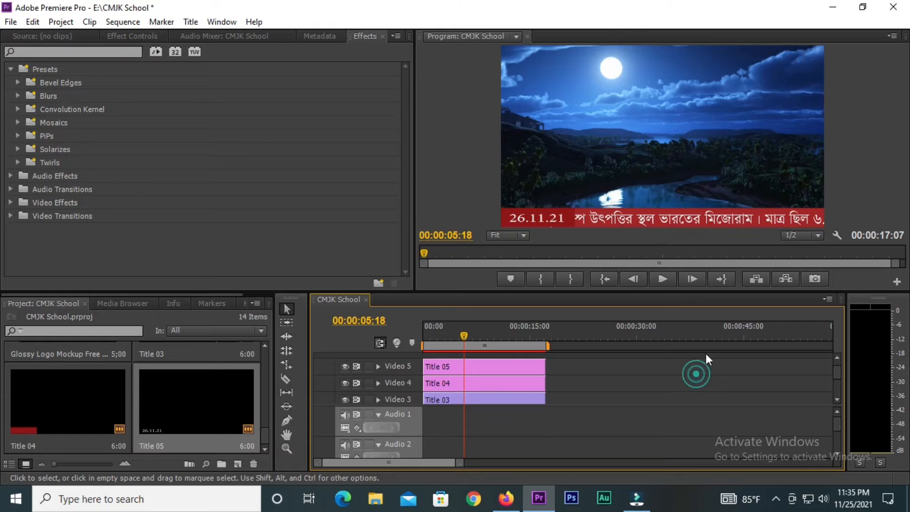
pyautogui.click(838, 9)
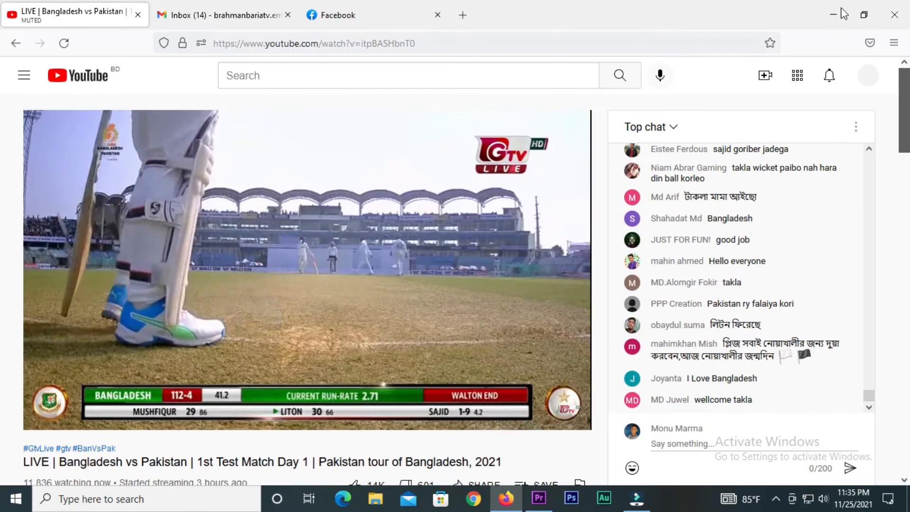
pyautogui.click(834, 8)
pyautogui.rightClick(448, 238)
pyautogui.click(471, 277)
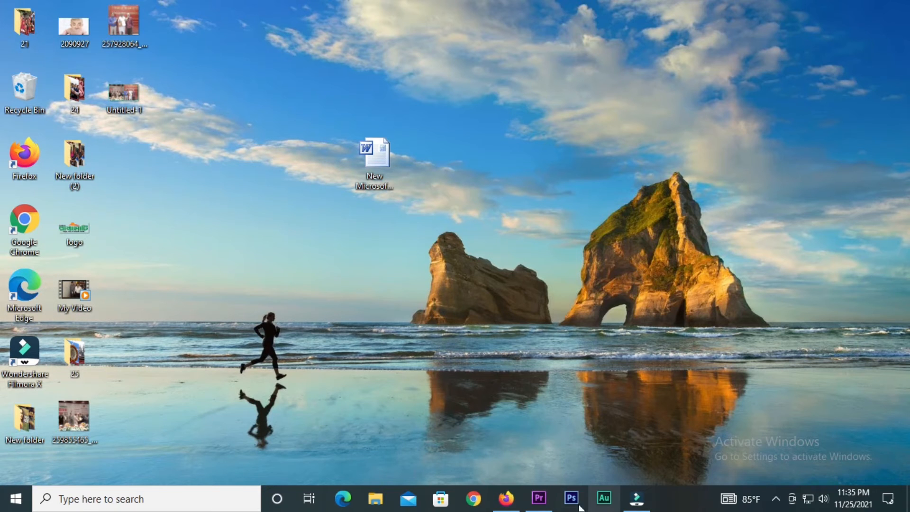
pyautogui.click(539, 498)
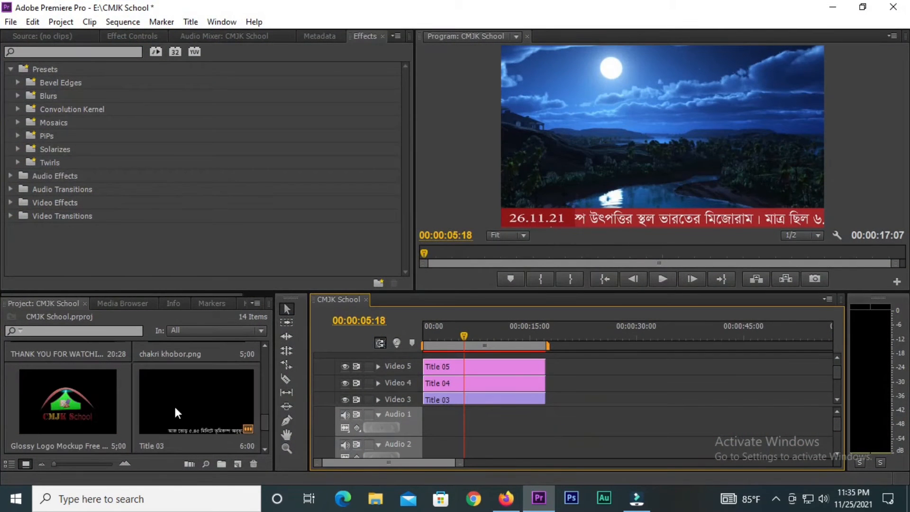
# - Place the Glossy Logo Mockup image at the start of a new track above Title 05 and extend it to match the other clips
pyautogui.click(837, 357)
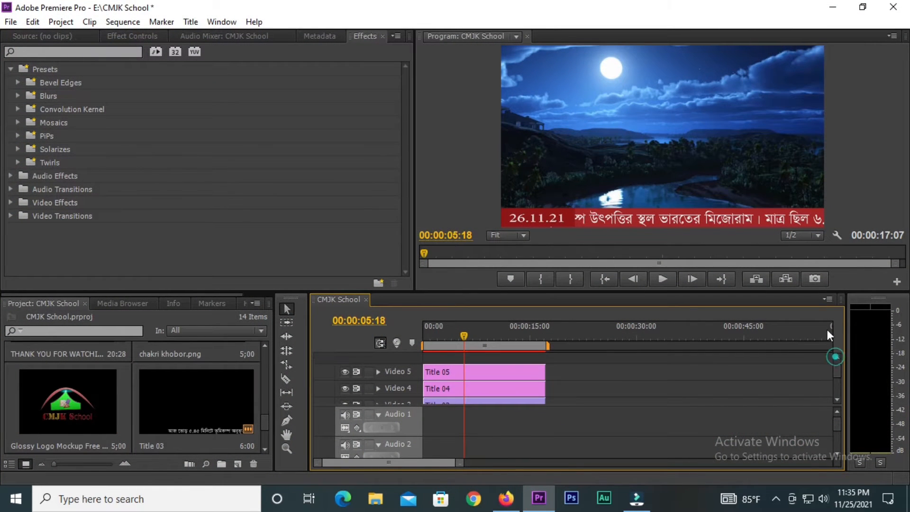
pyautogui.moveTo(116, 397); pyautogui.dragTo(414, 356)
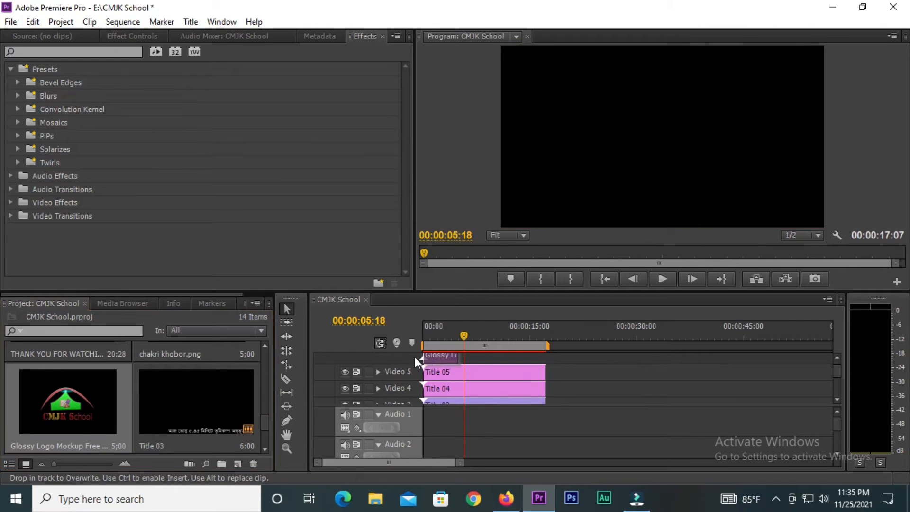
pyautogui.click(834, 356)
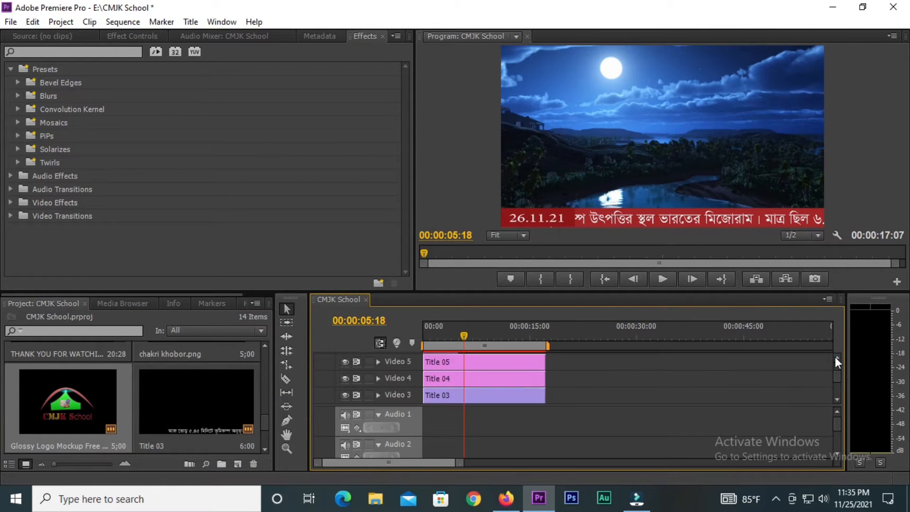
pyautogui.moveTo(460, 376); pyautogui.dragTo(546, 376)
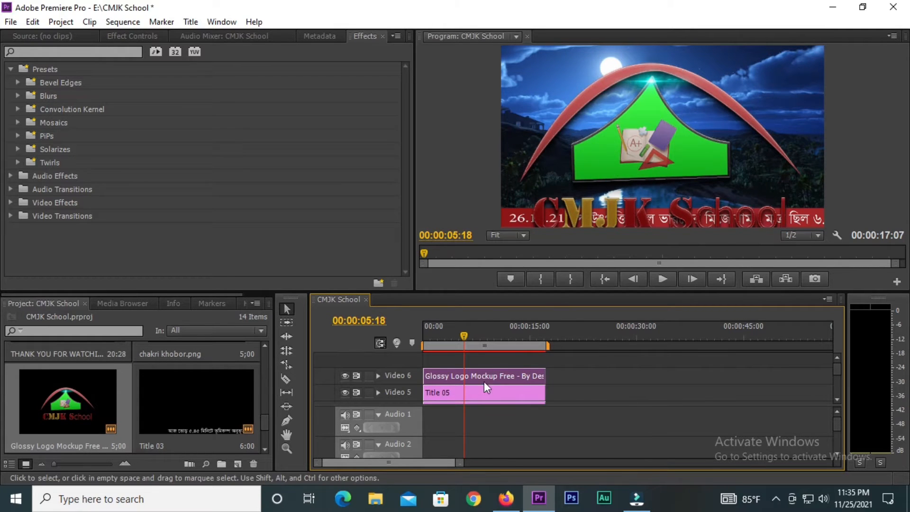
# - Scale the CMJK School logo down and move it into the upper right corner of the video frame
pyautogui.moveTo(661, 143); pyautogui.dragTo(625, 141)
pyautogui.moveTo(469, 208); pyautogui.dragTo(634, 122)
pyautogui.moveTo(690, 78); pyautogui.dragTo(628, 153)
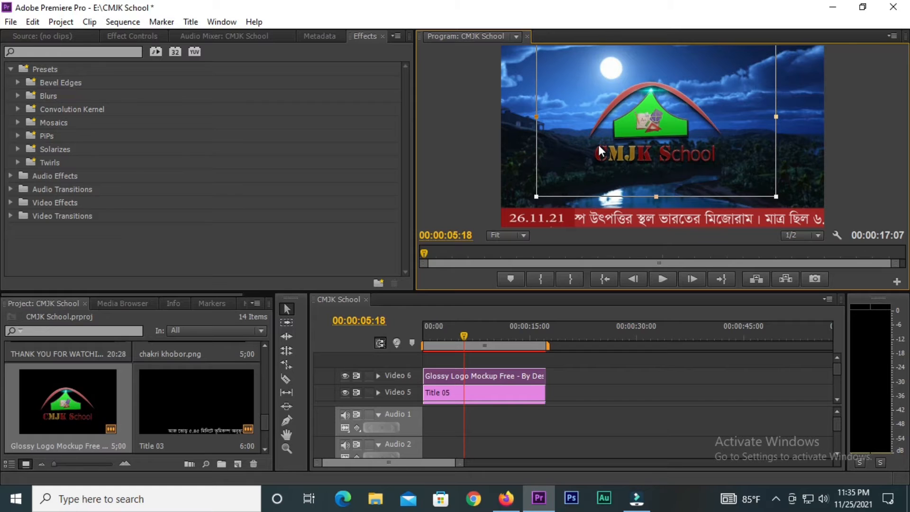
pyautogui.moveTo(532, 191); pyautogui.dragTo(758, 75)
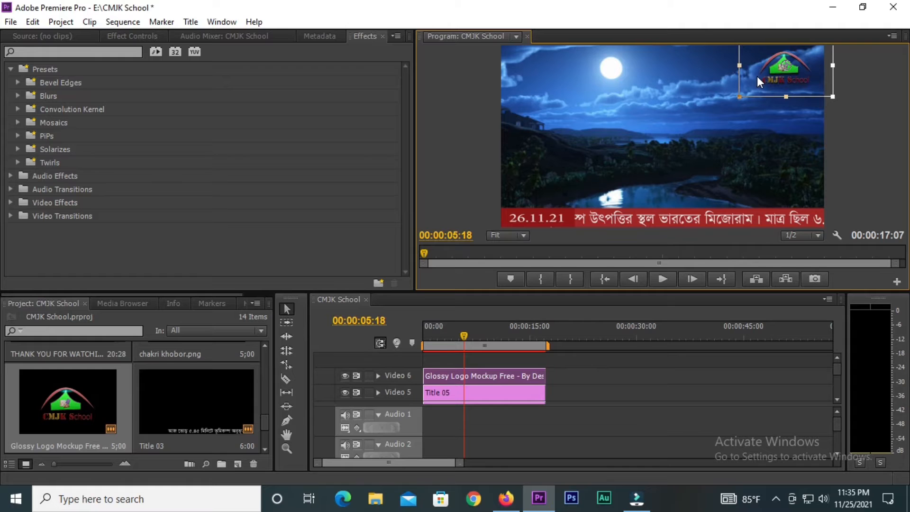
pyautogui.click(593, 376)
# - Play the sequence from the start to check the scrolling ticker, date box and logo over the background image
pyautogui.moveTo(462, 347); pyautogui.dragTo(318, 385)
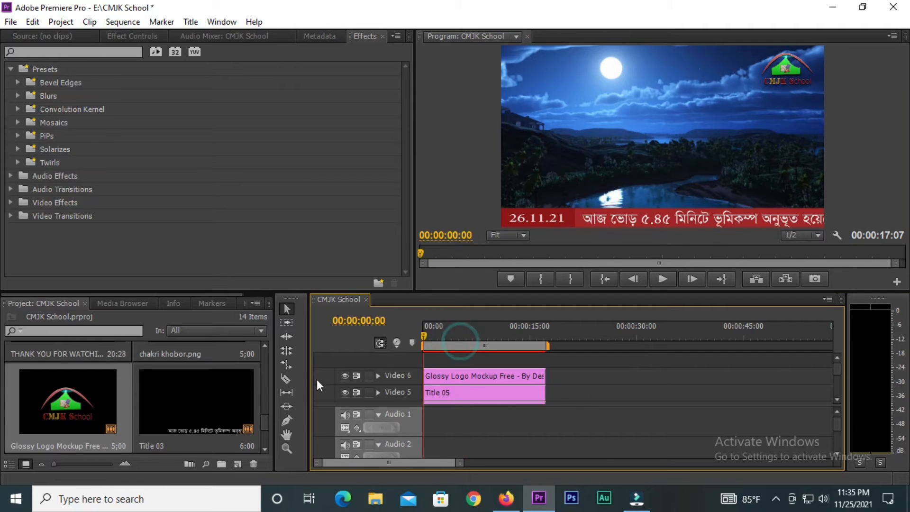
pyautogui.click(658, 281)
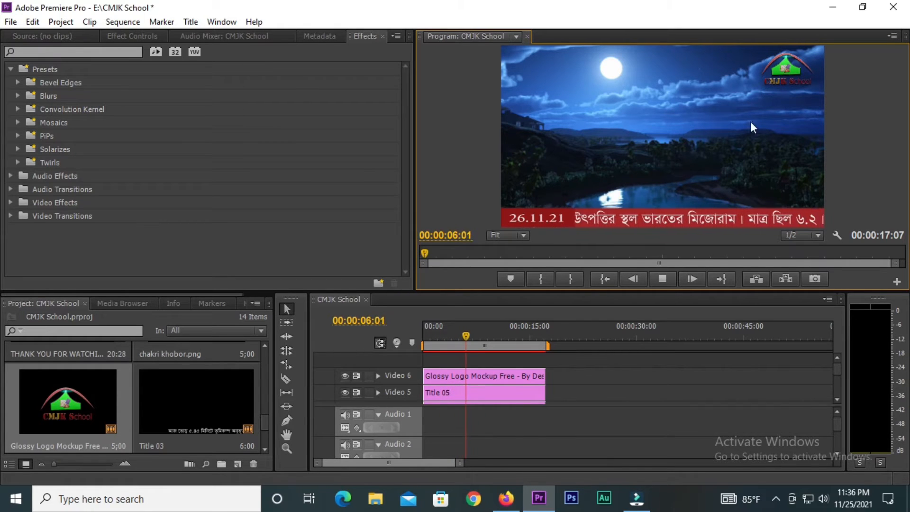
pyautogui.click(656, 281)
pyautogui.moveTo(485, 335); pyautogui.dragTo(441, 368)
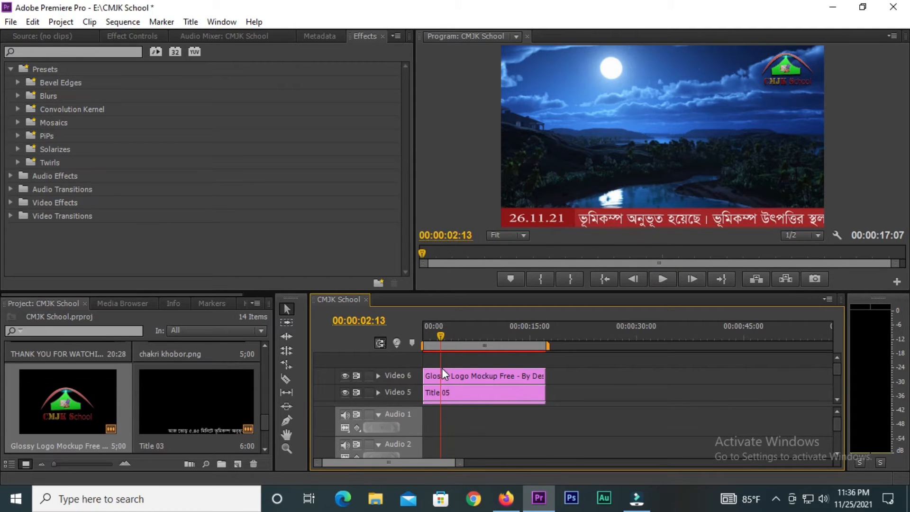
pyautogui.moveTo(836, 371); pyautogui.dragTo(832, 402)
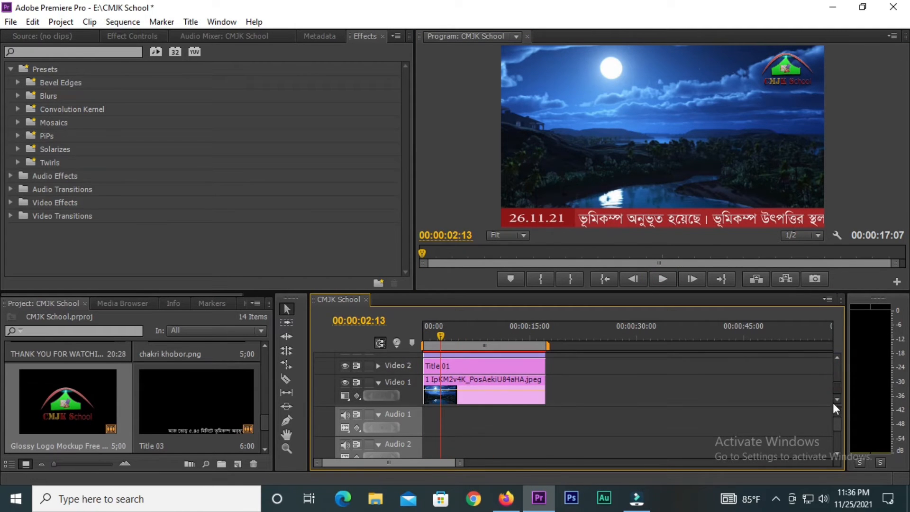
pyautogui.click(487, 394)
pyautogui.moveTo(442, 336); pyautogui.dragTo(420, 336)
pyautogui.click(655, 282)
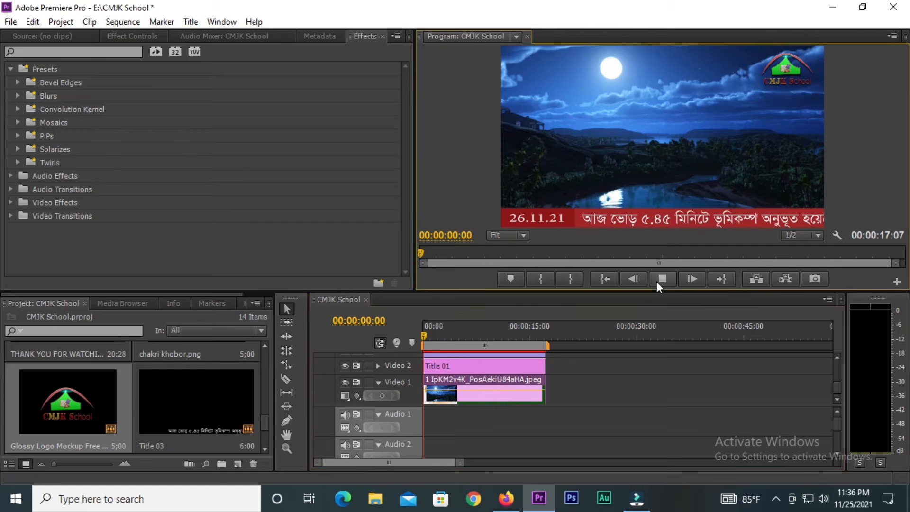
pyautogui.click(593, 400)
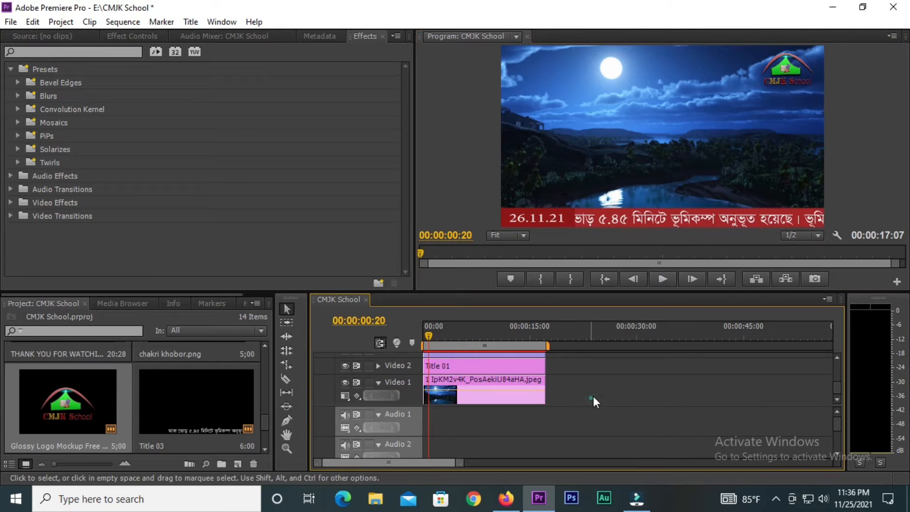
# - Hide and show the Video 3 track holding Title 03 to check which part of the frame it supplies
pyautogui.click(836, 358)
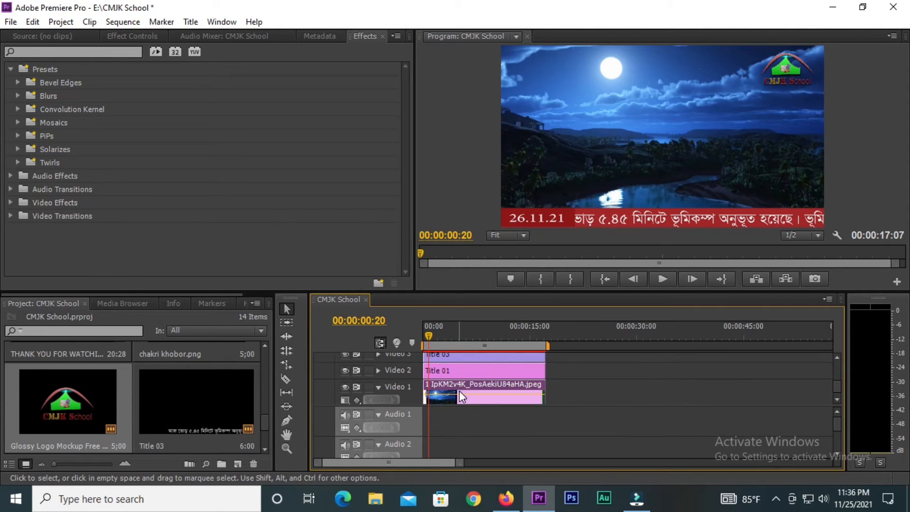
pyautogui.click(467, 367)
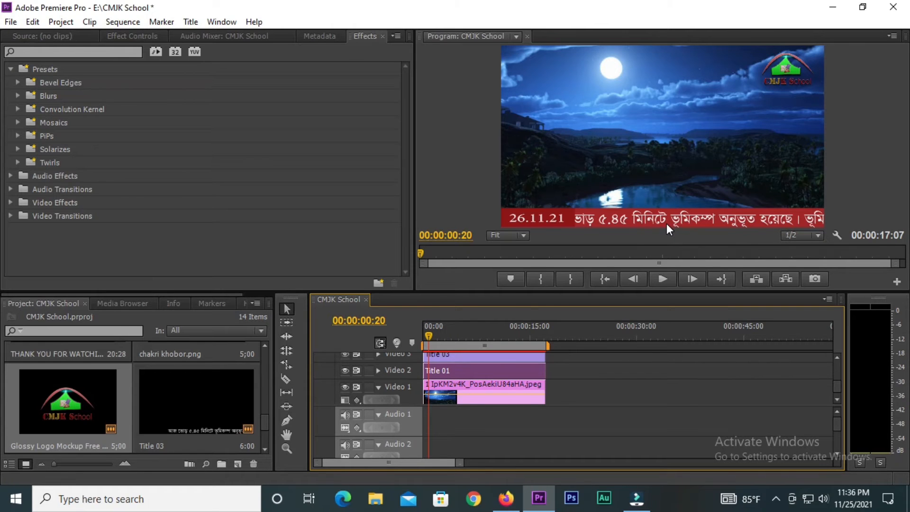
pyautogui.click(837, 358)
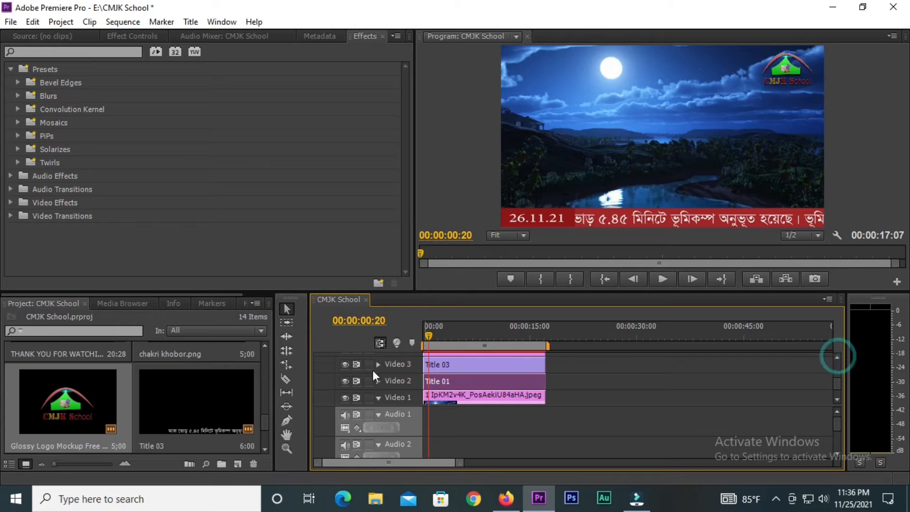
pyautogui.click(344, 364)
pyautogui.click(344, 363)
pyautogui.click(837, 357)
pyautogui.click(345, 375)
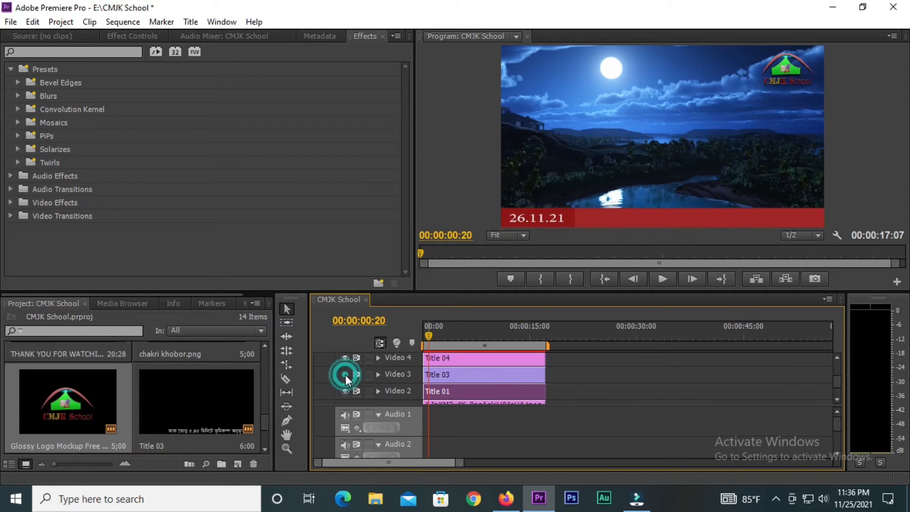
pyautogui.click(345, 375)
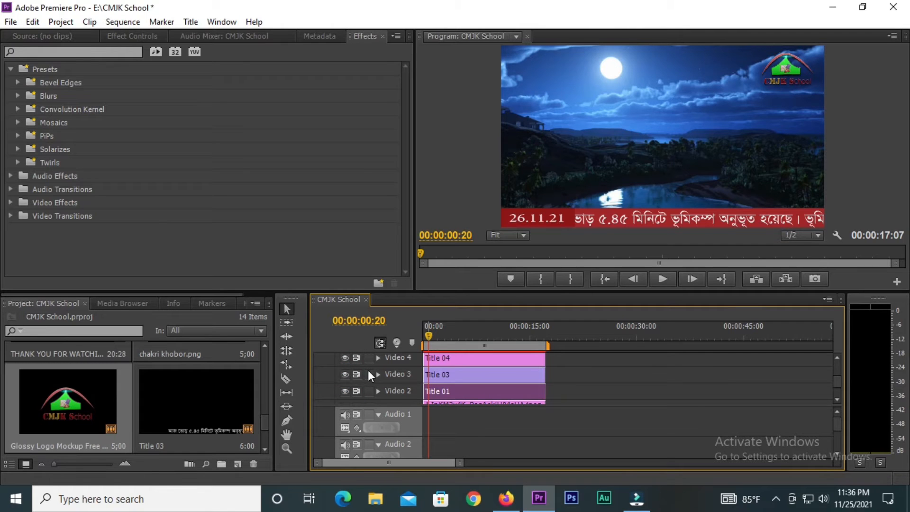
# - Hide and show the Video 4 and Video 5 tracks in turn to check the date box and date text layers
pyautogui.click(839, 355)
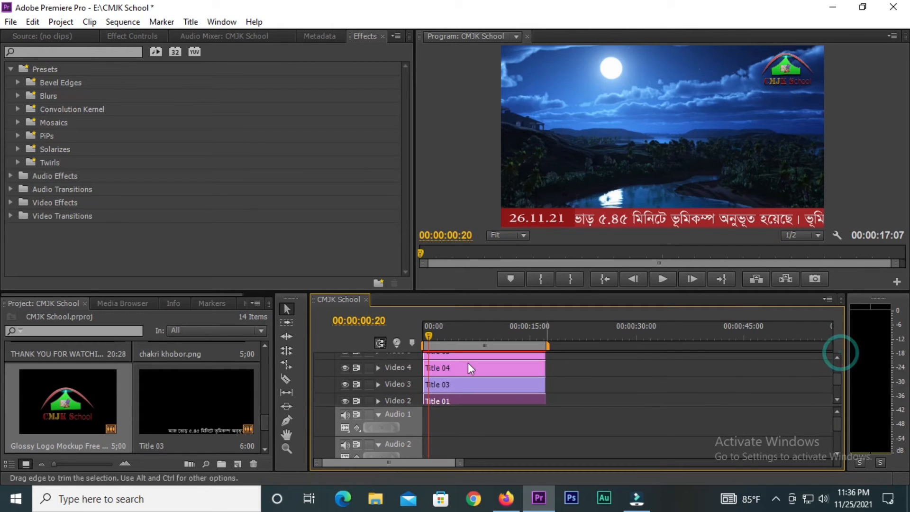
pyautogui.click(346, 368)
pyautogui.click(346, 368)
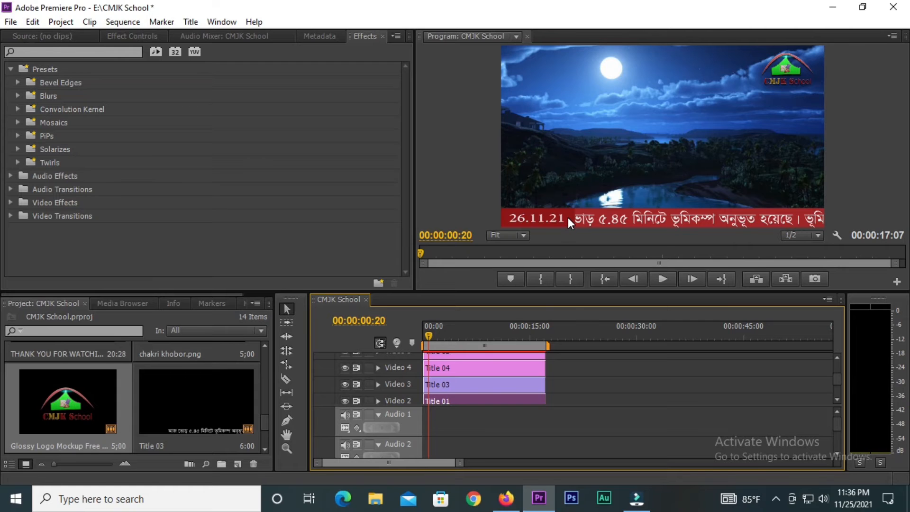
pyautogui.click(836, 358)
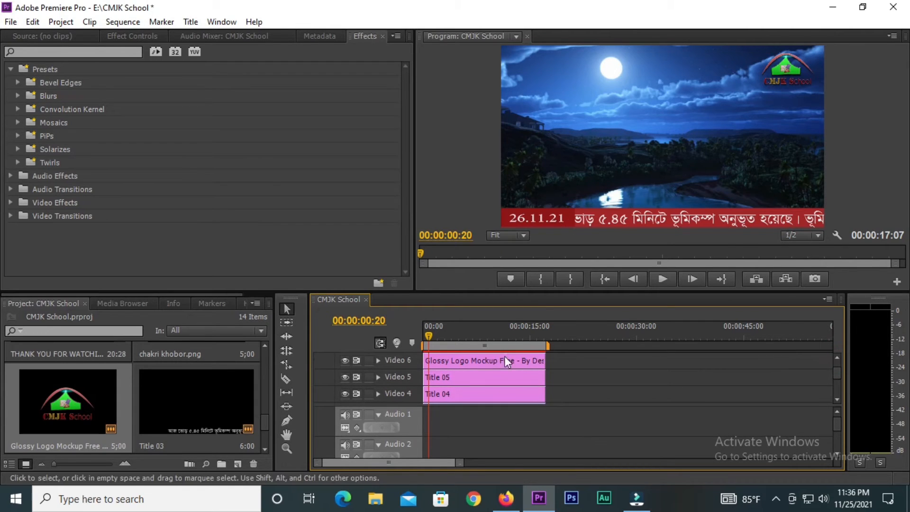
pyautogui.click(346, 376)
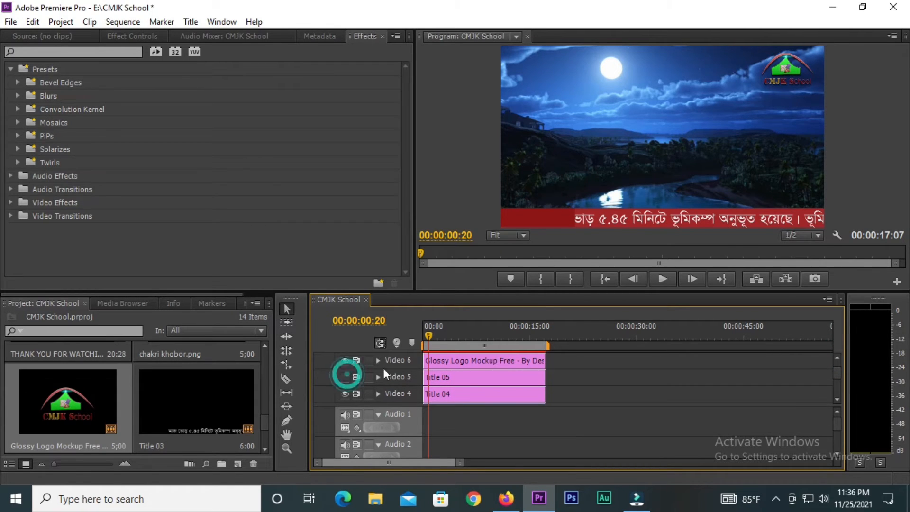
pyautogui.click(345, 376)
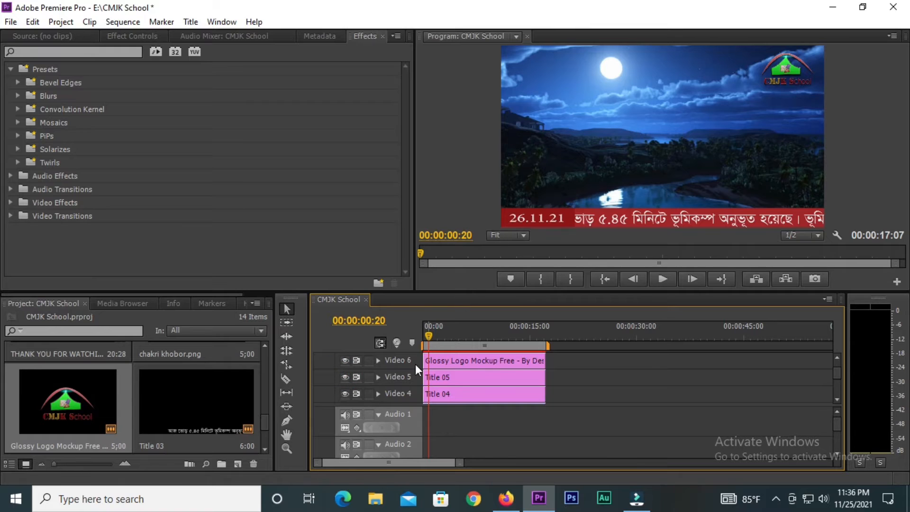
pyautogui.click(451, 380)
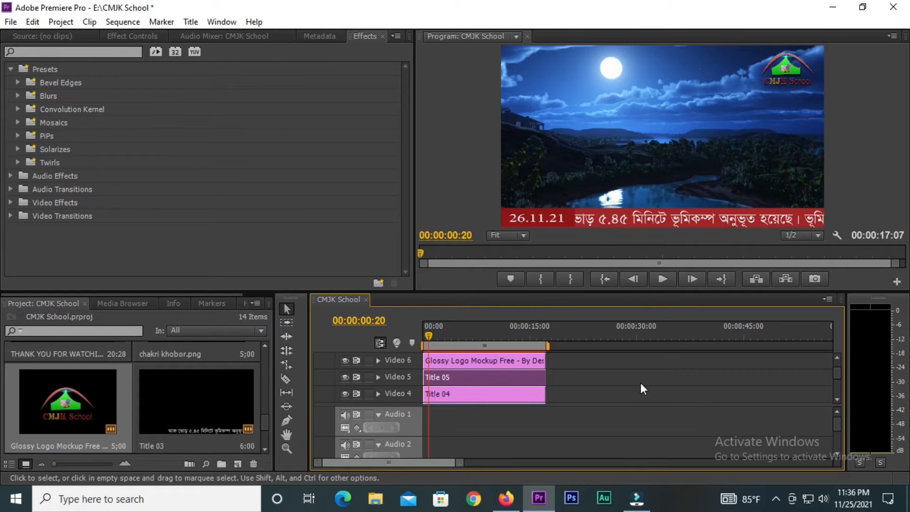
pyautogui.click(624, 378)
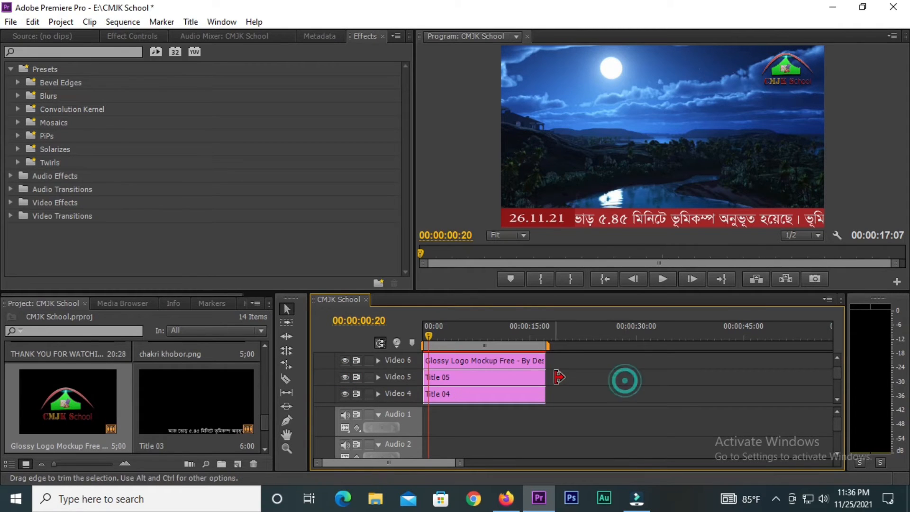
pyautogui.click(838, 358)
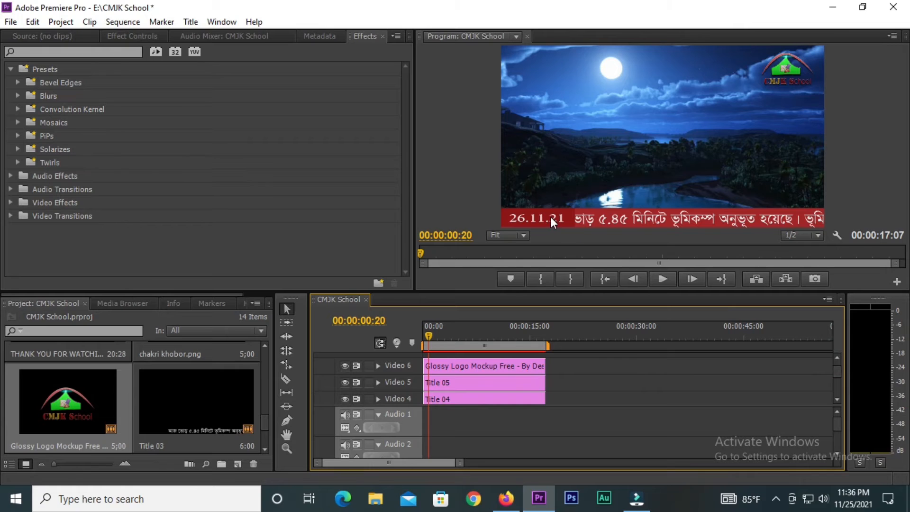
pyautogui.moveTo(840, 371); pyautogui.dragTo(837, 399)
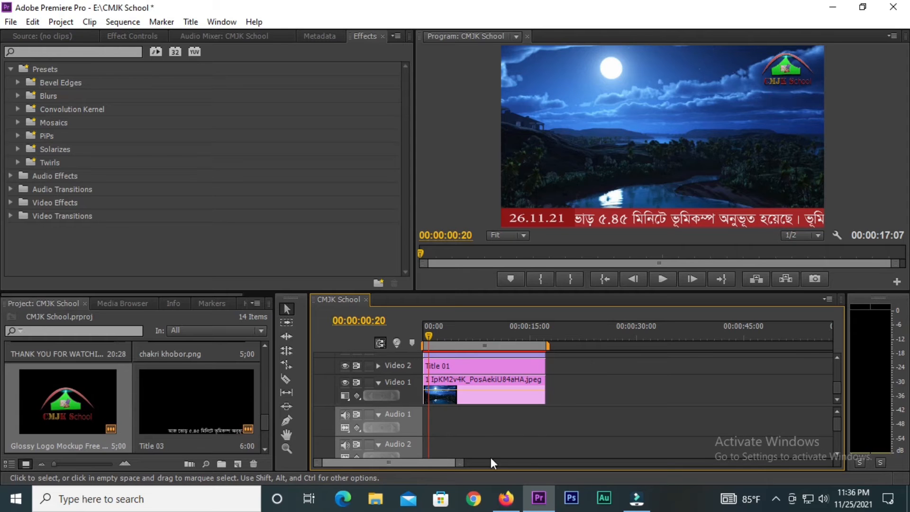
# - Browse the Desktop and its folders 25, New folder and 24 in File Explorer for footage, and return to Premiere Pro
pyautogui.click(374, 500)
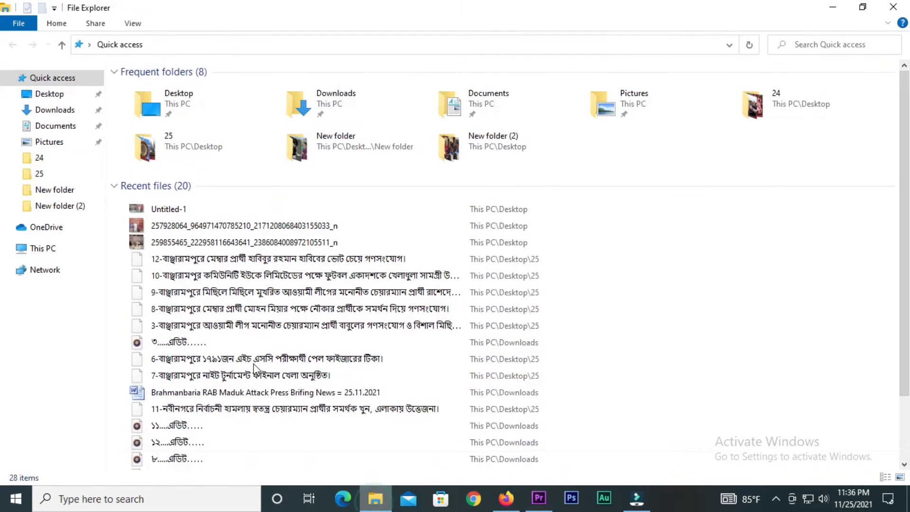
pyautogui.doubleClick(168, 156)
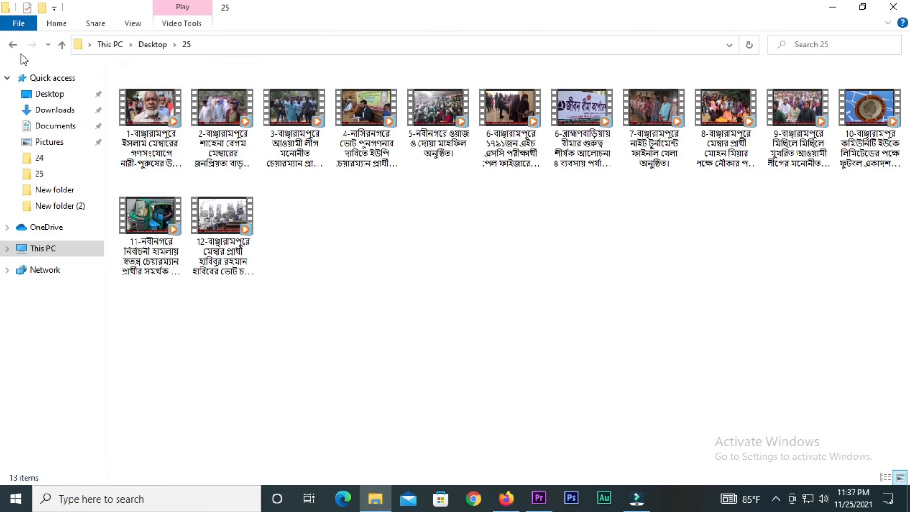
pyautogui.click(12, 44)
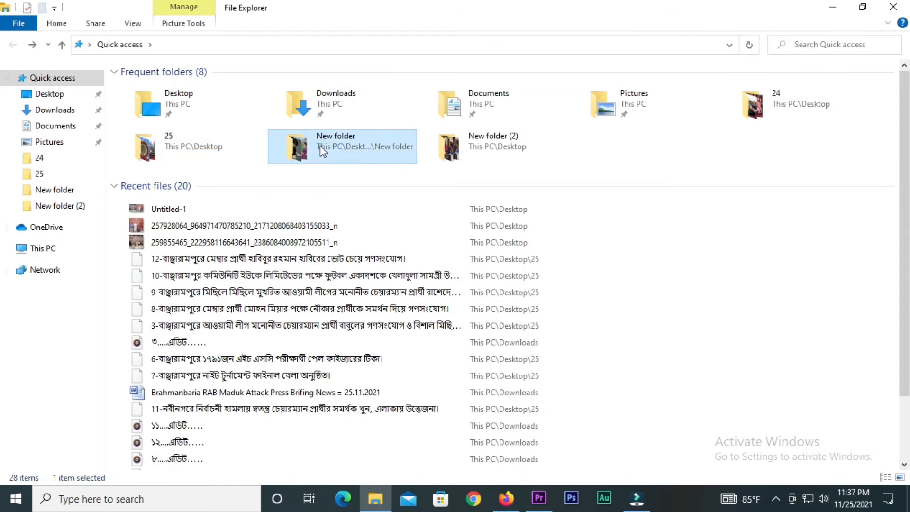
pyautogui.doubleClick(319, 146)
pyautogui.click(13, 45)
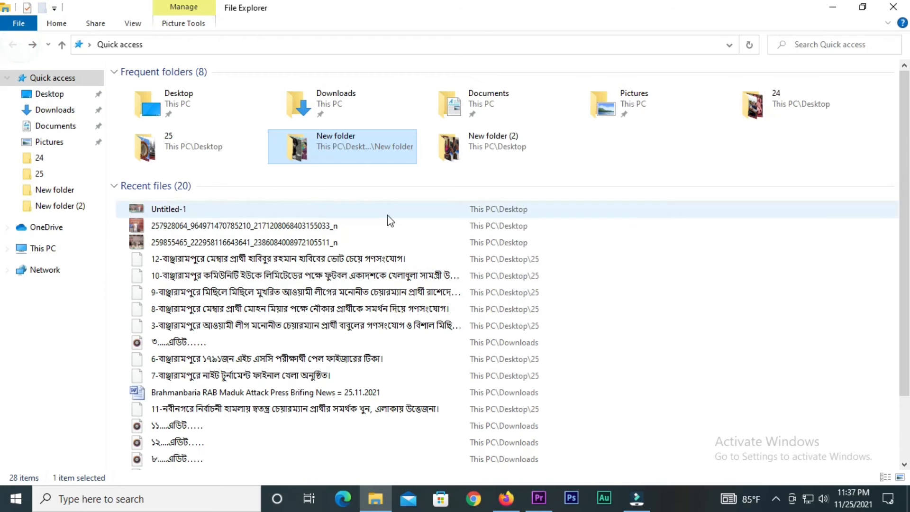
pyautogui.doubleClick(754, 107)
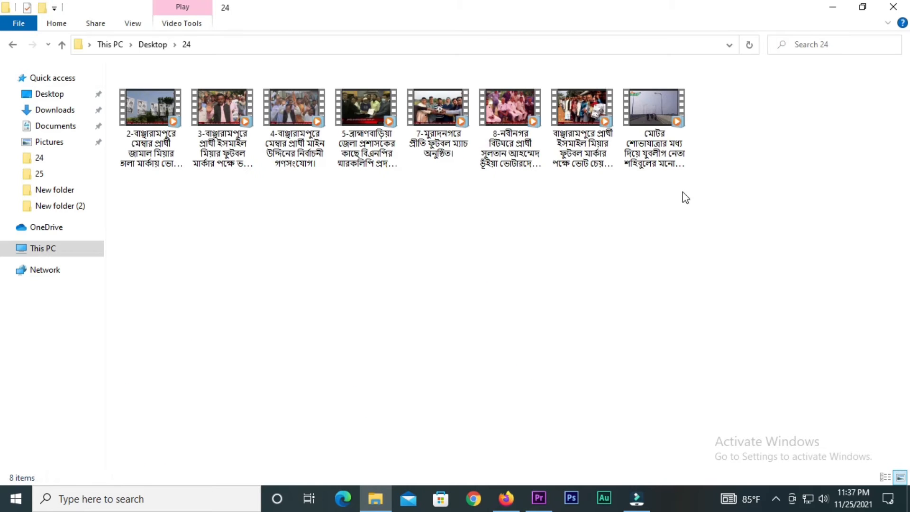
pyautogui.click(13, 45)
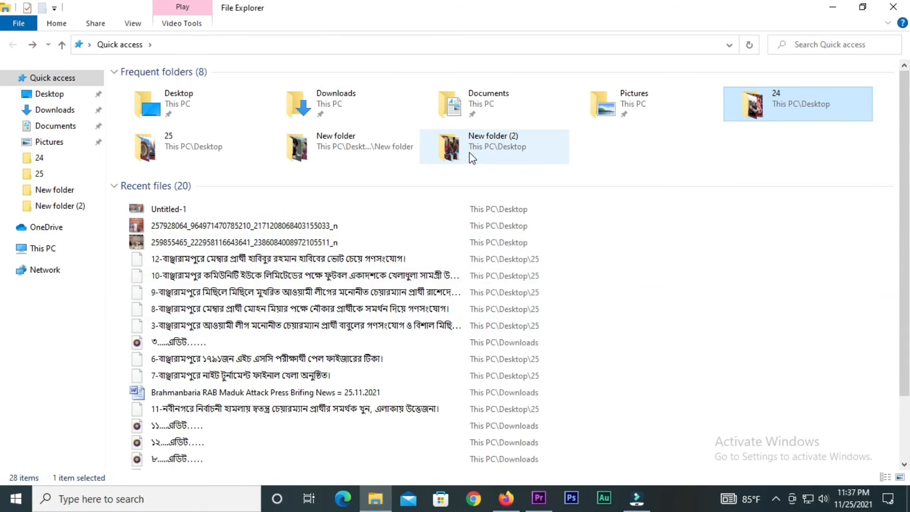
pyautogui.click(55, 94)
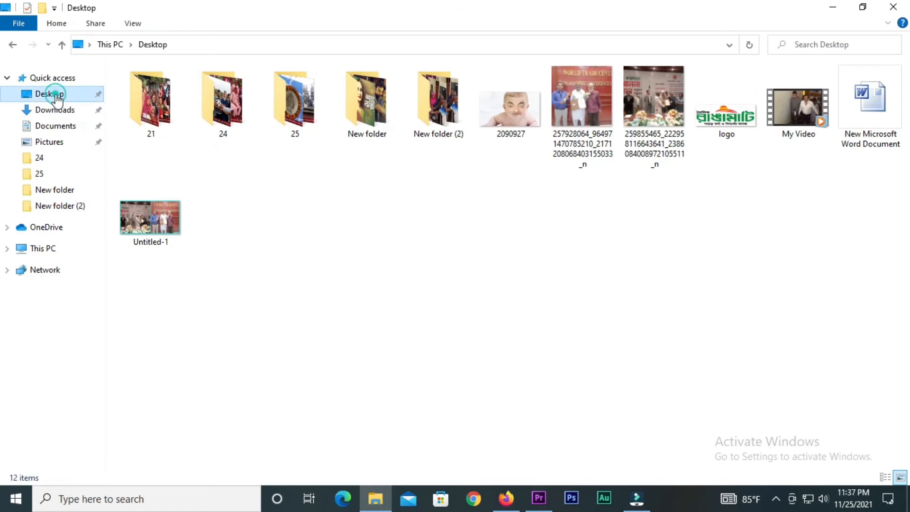
pyautogui.click(637, 499)
pyautogui.click(540, 500)
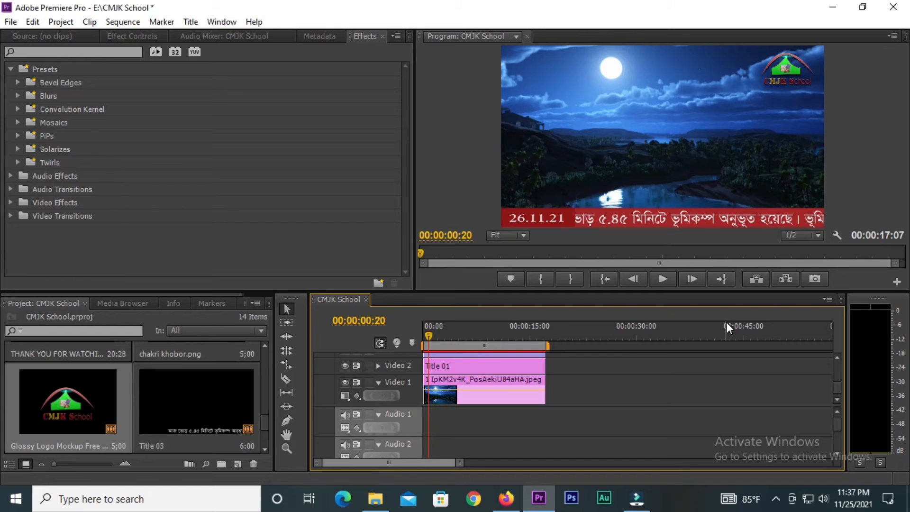
# - Switch to File Explorer, open folder 11 on the Soft (E:) drive, and place MVI_1588 at the start of Video 1
pyautogui.click(382, 500)
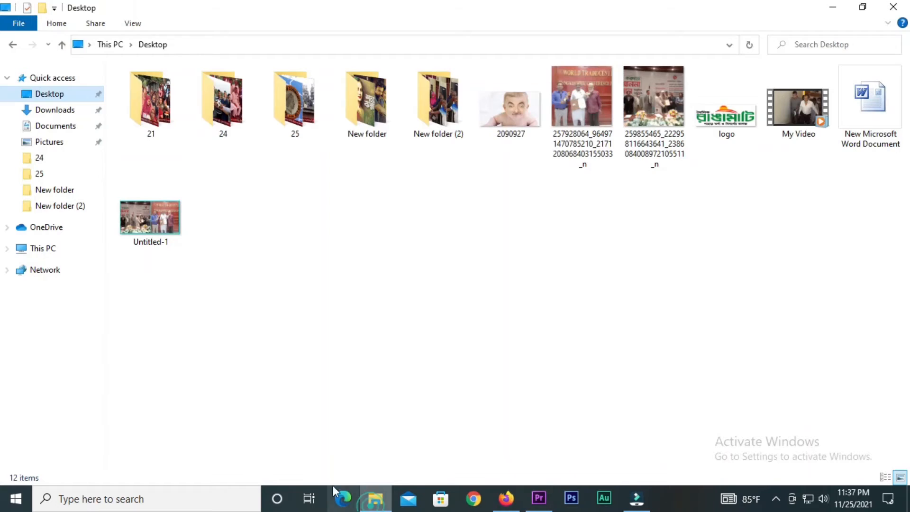
pyautogui.click(52, 249)
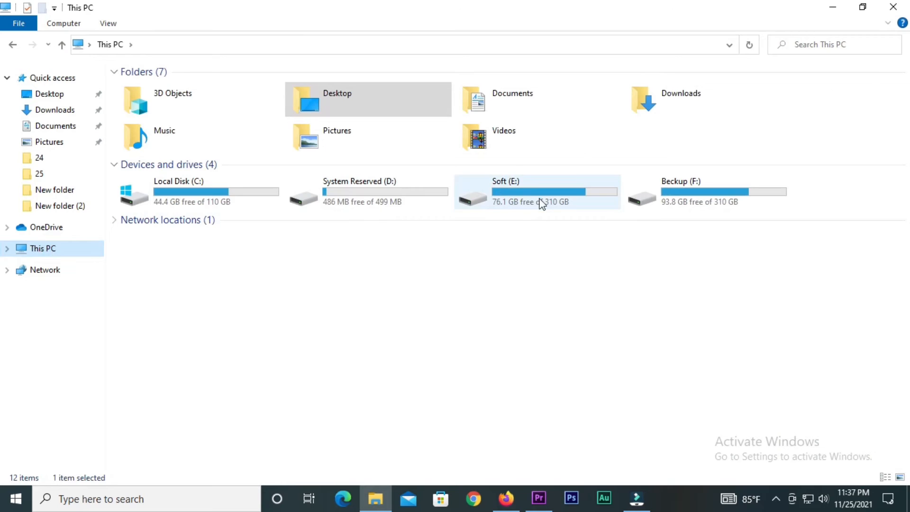
pyautogui.doubleClick(536, 192)
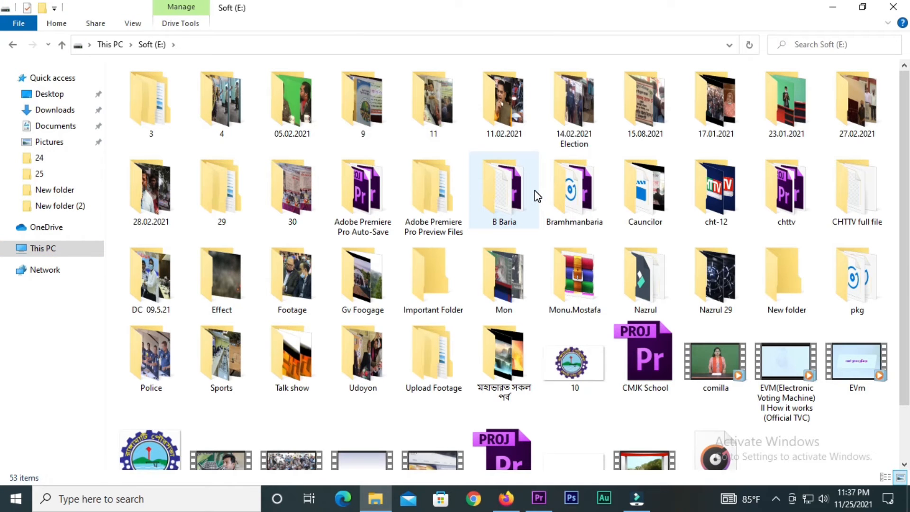
pyautogui.doubleClick(434, 98)
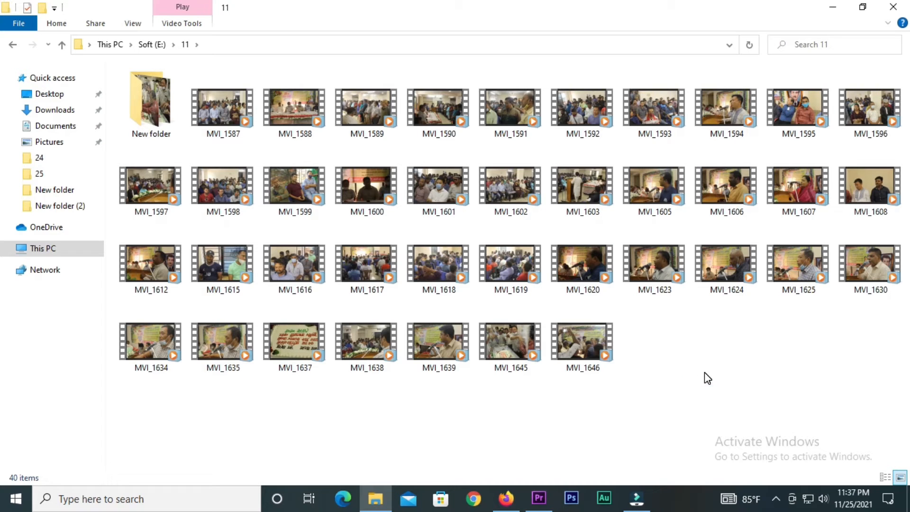
pyautogui.click(514, 192)
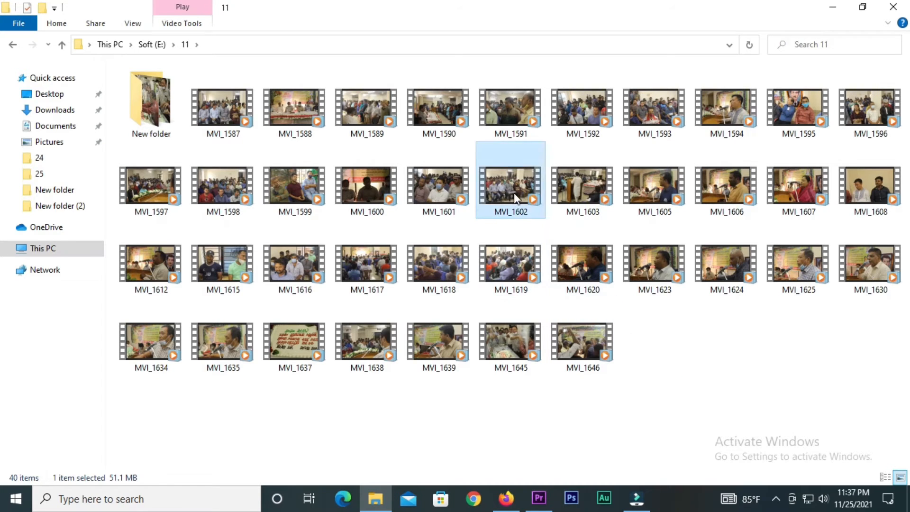
pyautogui.moveTo(292, 118); pyautogui.dragTo(419, 391)
# - Play the sequence from the start up to 00:00:02:19 and trim MVI_1588.MOV's audio to end at the playhead
pyautogui.moveTo(427, 336); pyautogui.dragTo(423, 355)
pyautogui.click(662, 279)
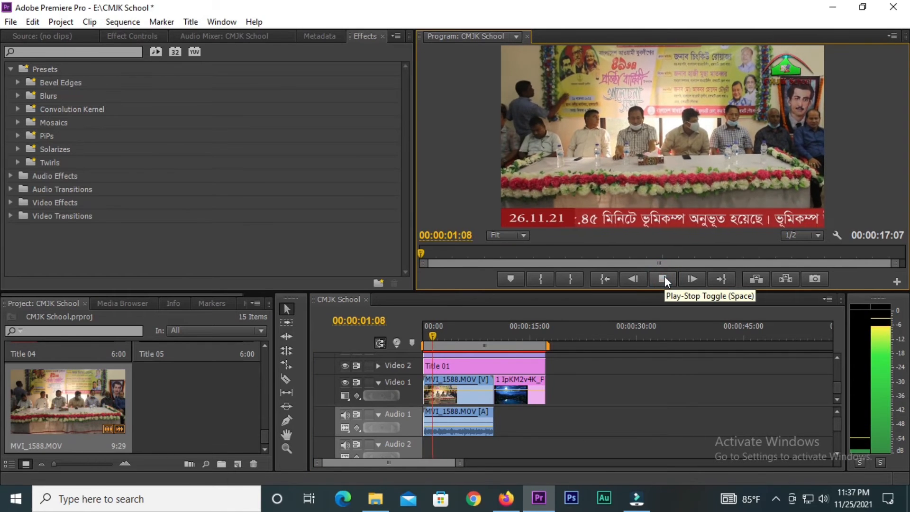
pyautogui.click(664, 278)
pyautogui.moveTo(494, 422); pyautogui.dragTo(442, 417)
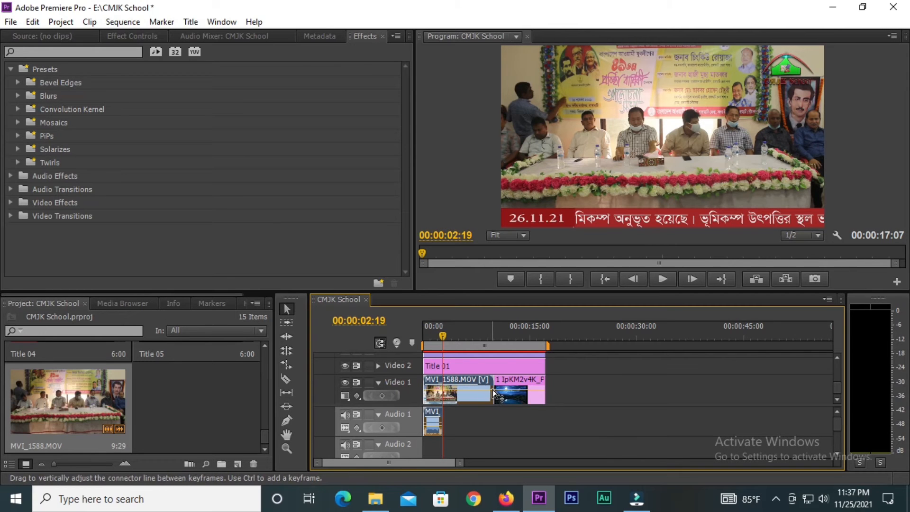
pyautogui.moveTo(513, 383); pyautogui.dragTo(450, 391)
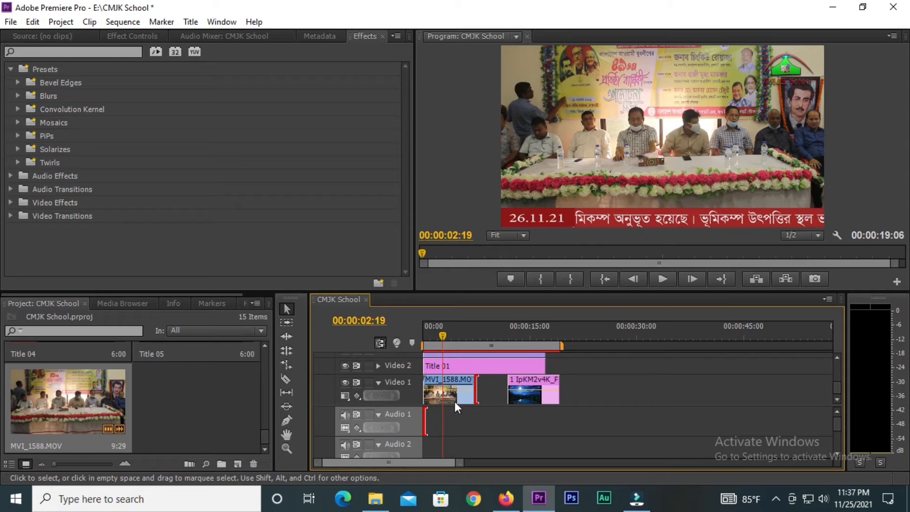
pyautogui.hotkey('ctrl', 'z')
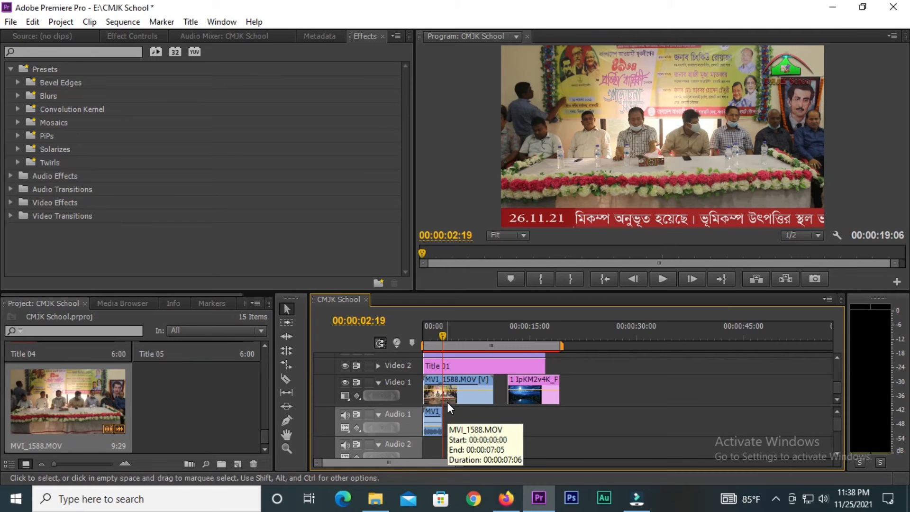
pyautogui.moveTo(446, 417); pyautogui.dragTo(464, 420)
pyautogui.hotkey('ctrl', 'z')
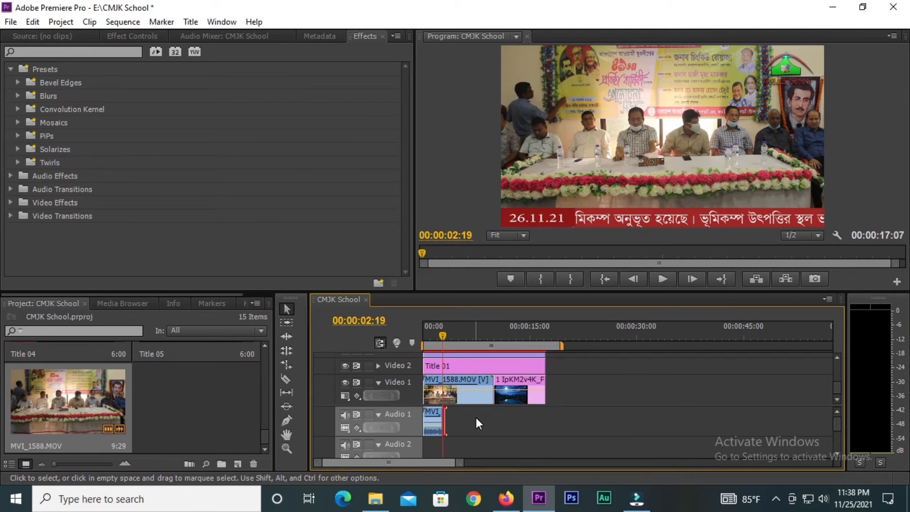
# - Shift the background image away from MVI_1588.MOV and trim the clip's video to match its audio, replaying the sequence from the start
pyautogui.moveTo(521, 392); pyautogui.dragTo(444, 388)
pyautogui.moveTo(447, 331); pyautogui.dragTo(425, 343)
pyautogui.click(658, 279)
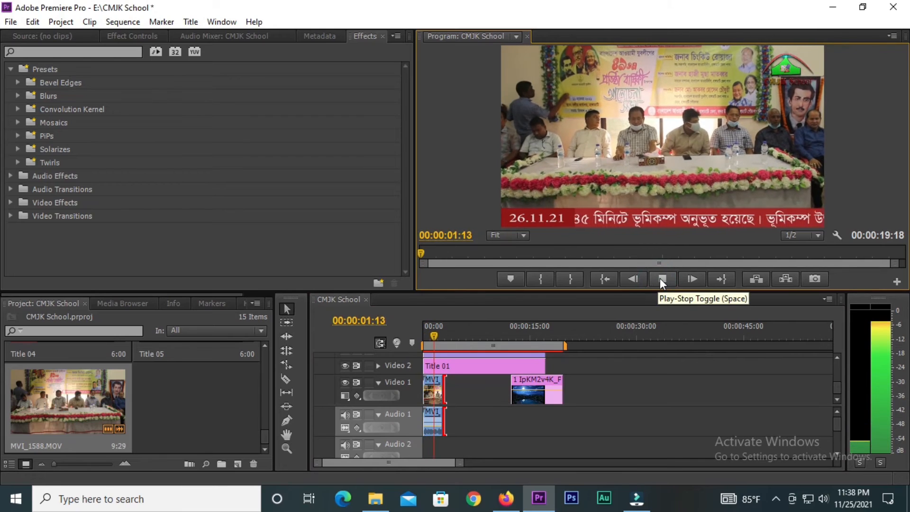
pyautogui.click(659, 279)
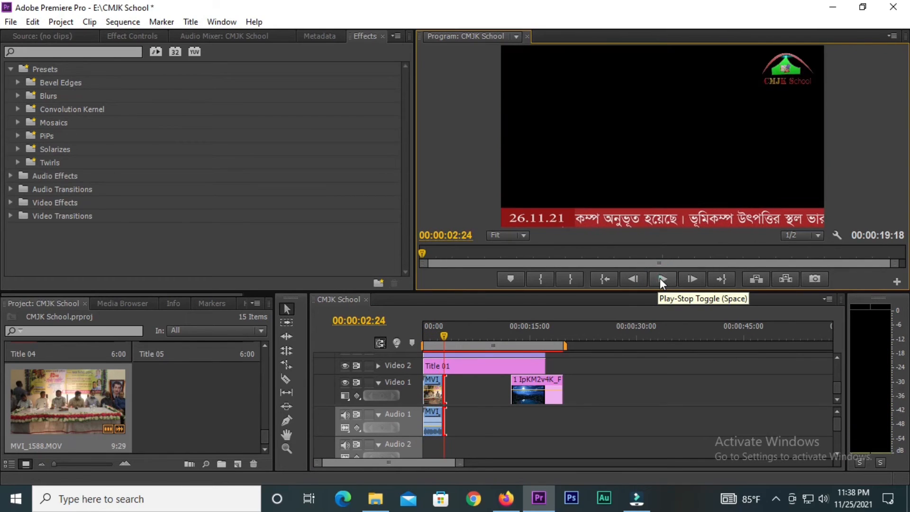
# - Move the background image further along Video 1, switch to File Explorer, and place MVI_1602 from folder 11 directly after MVI_1588.MOV
pyautogui.moveTo(528, 377); pyautogui.dragTo(588, 382)
pyautogui.moveTo(452, 386); pyautogui.dragTo(455, 385)
pyautogui.click(477, 385)
pyautogui.click(370, 501)
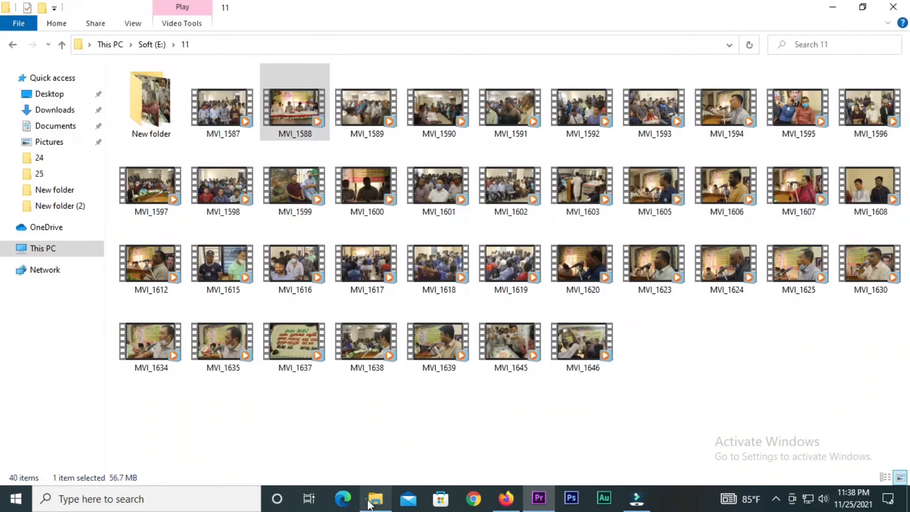
pyautogui.click(681, 353)
pyautogui.click(362, 113)
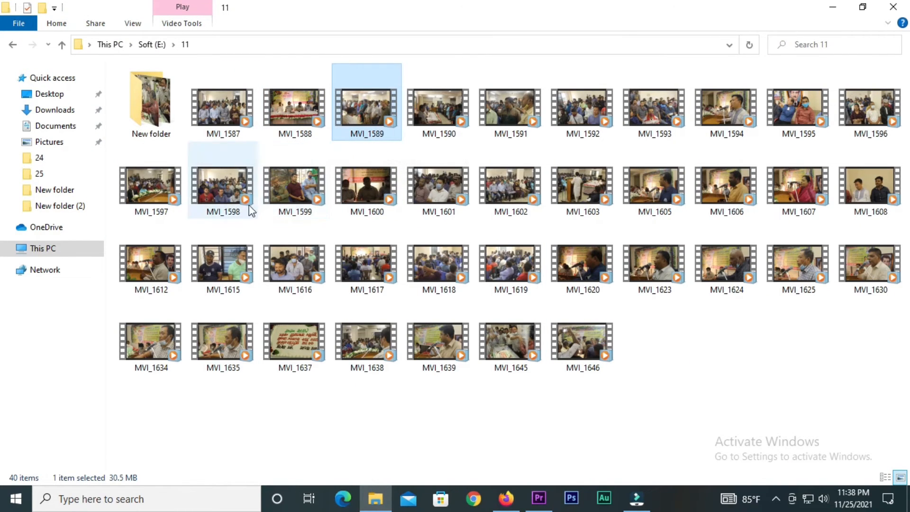
pyautogui.moveTo(500, 200); pyautogui.dragTo(443, 391)
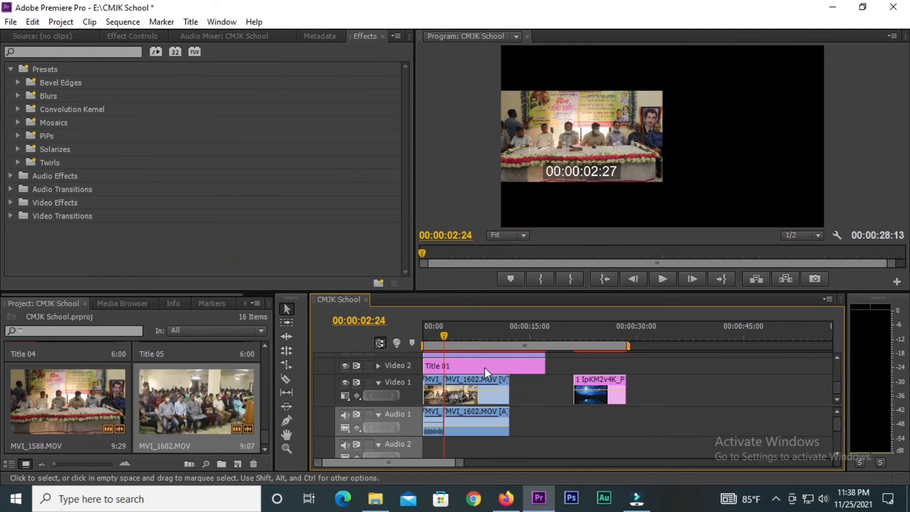
# - Play the sequence up to 00:00:07:03 and place MVI_1593 from folder 11 at the playhead on Video 1
pyautogui.click(442, 337)
pyautogui.click(662, 278)
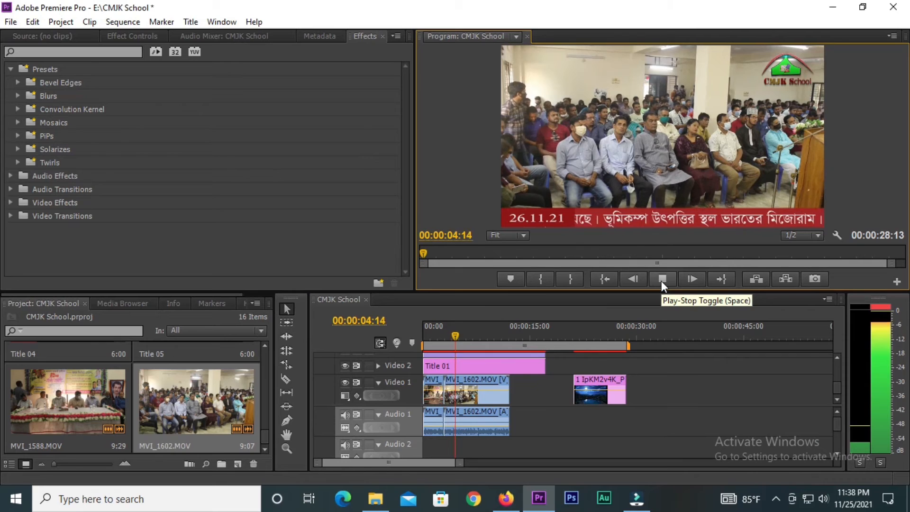
pyautogui.click(661, 280)
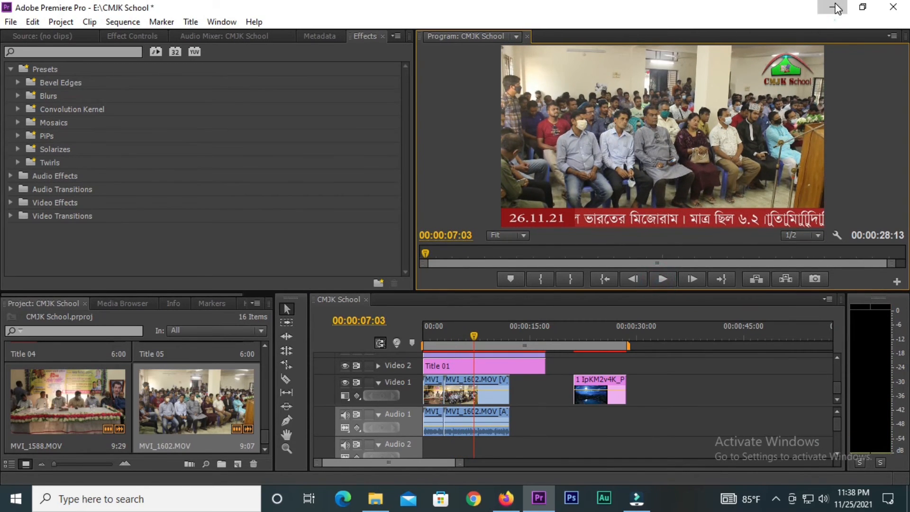
pyautogui.click(832, 8)
pyautogui.moveTo(648, 114); pyautogui.dragTo(476, 397)
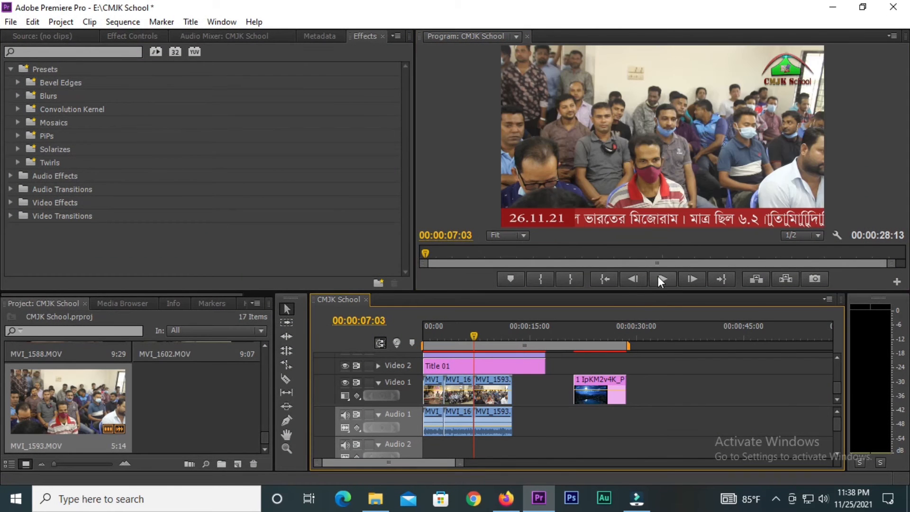
# - Play up to 00:00:10:18, place MVI_1596 from folder 11 at the playhead on Video 1, and shift the background image further along
pyautogui.click(662, 279)
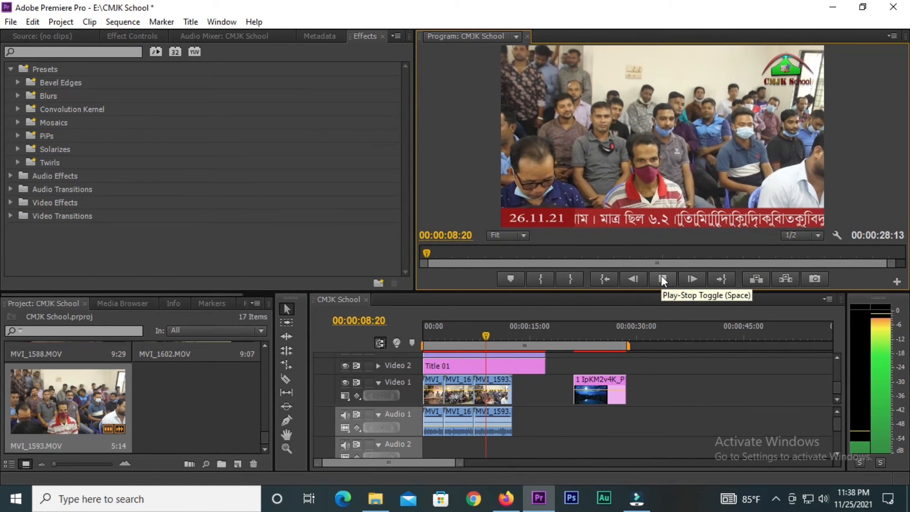
pyautogui.click(662, 279)
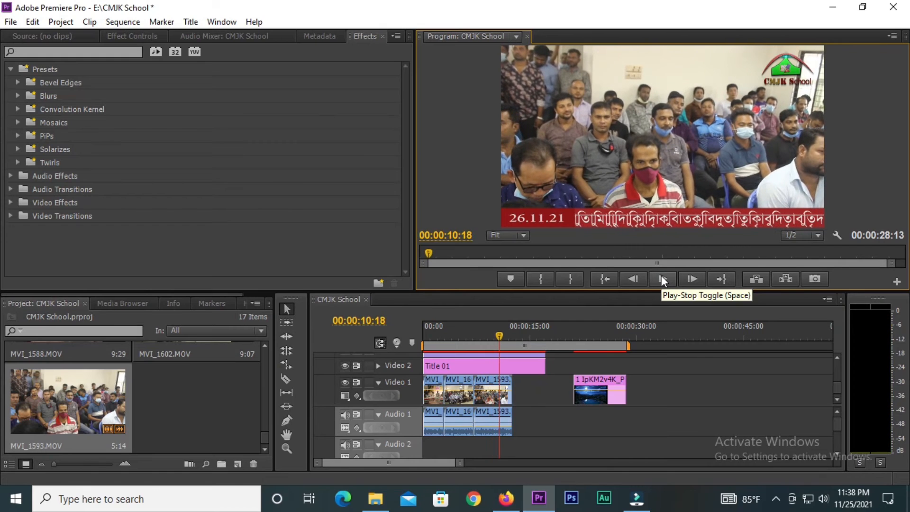
pyautogui.click(831, 7)
pyautogui.moveTo(857, 117); pyautogui.dragTo(504, 394)
pyautogui.moveTo(599, 383); pyautogui.dragTo(652, 382)
# - Play the sequence up to 00:00:13:13 and place MVI_1593 a second time at the playhead on Video 1
pyautogui.click(664, 277)
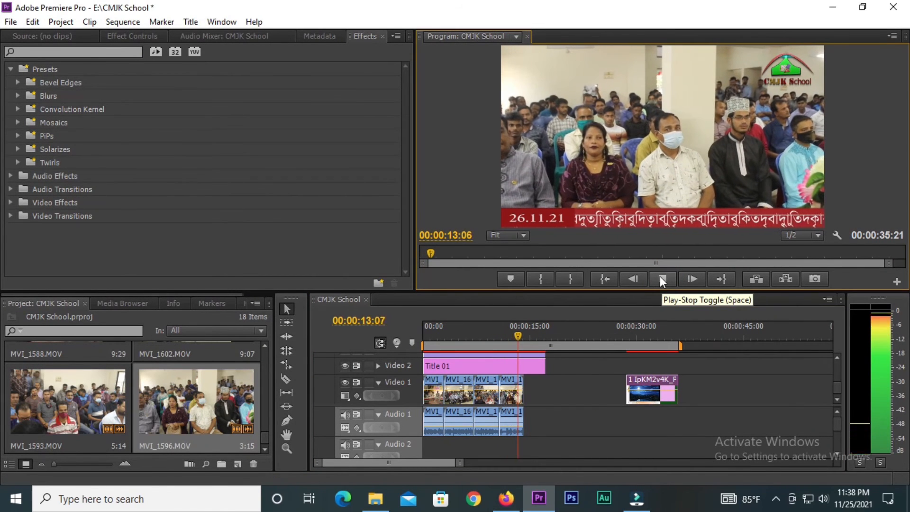
pyautogui.click(660, 276)
pyautogui.click(831, 9)
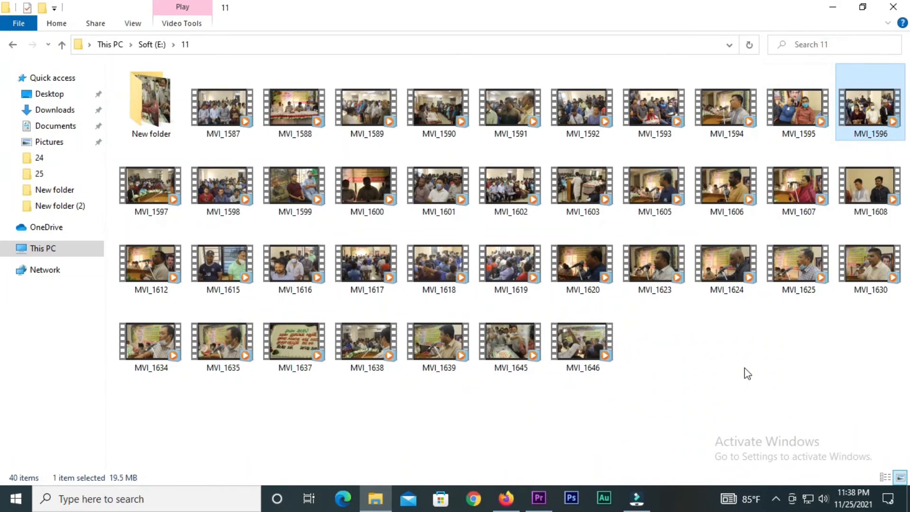
pyautogui.moveTo(654, 108); pyautogui.dragTo(519, 393)
pyautogui.click(590, 387)
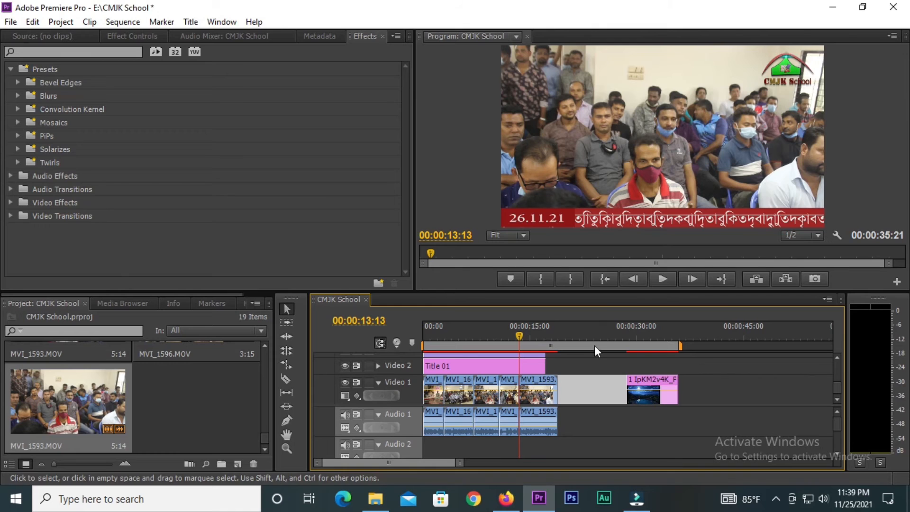
# - Play on through the second MVI_1593.MOV clip and place MVI_1615 from folder 11 at the playhead on Video 1
pyautogui.click(663, 279)
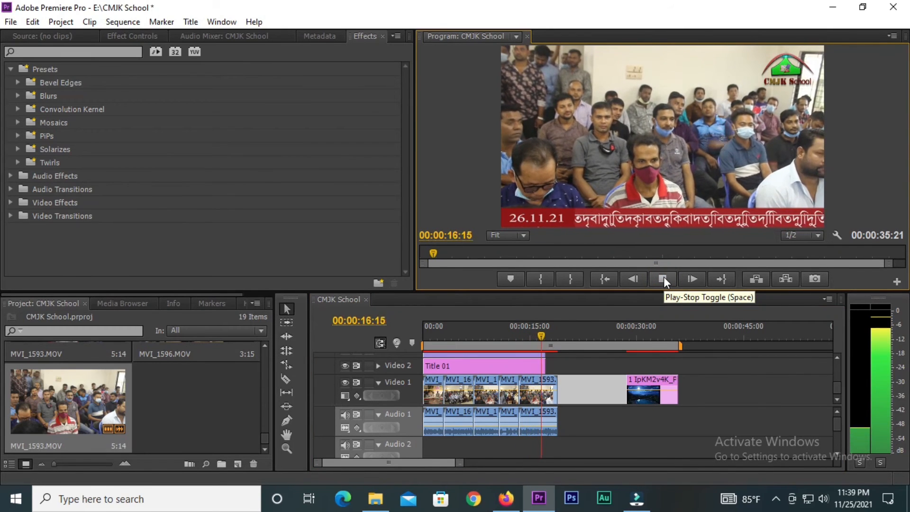
pyautogui.click(664, 278)
pyautogui.click(832, 8)
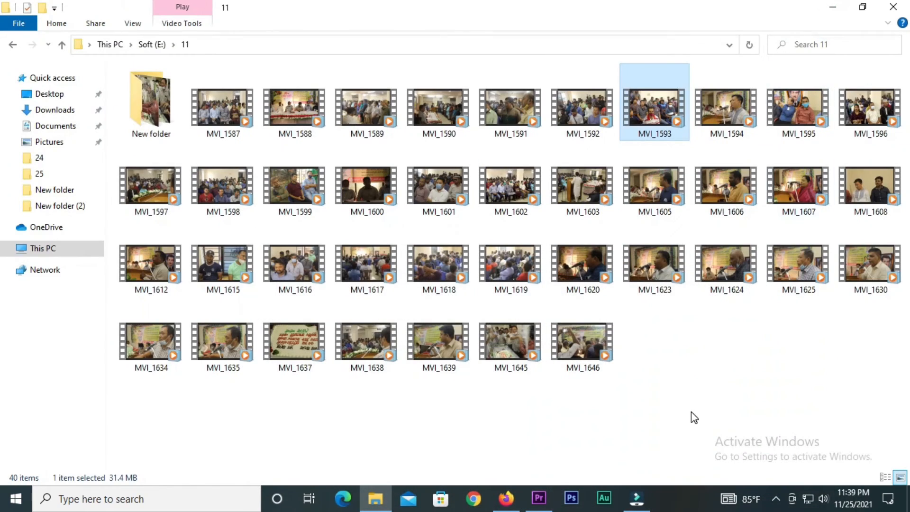
pyautogui.click(704, 375)
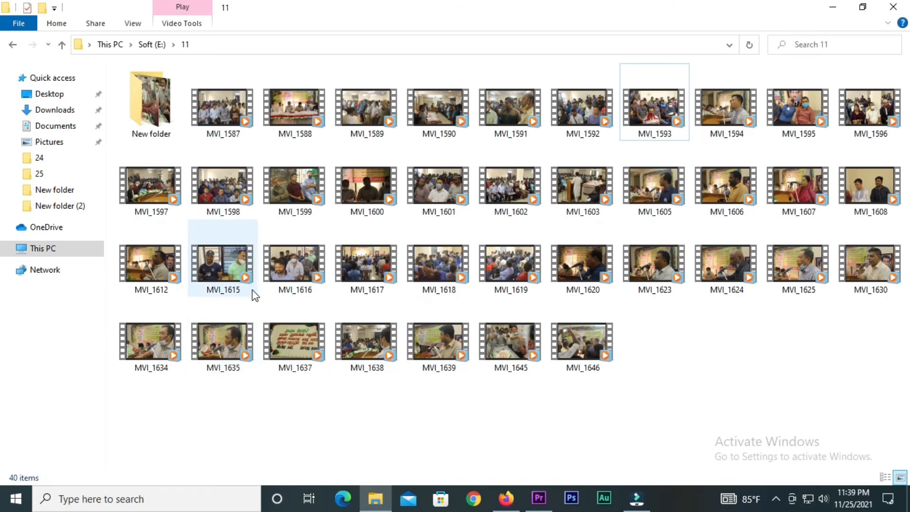
pyautogui.moveTo(218, 265); pyautogui.dragTo(550, 388)
# - Play up to 00:00:19:01, trim MVI_1615.MOV to end at the playhead, and move the background image directly after it
pyautogui.click(663, 279)
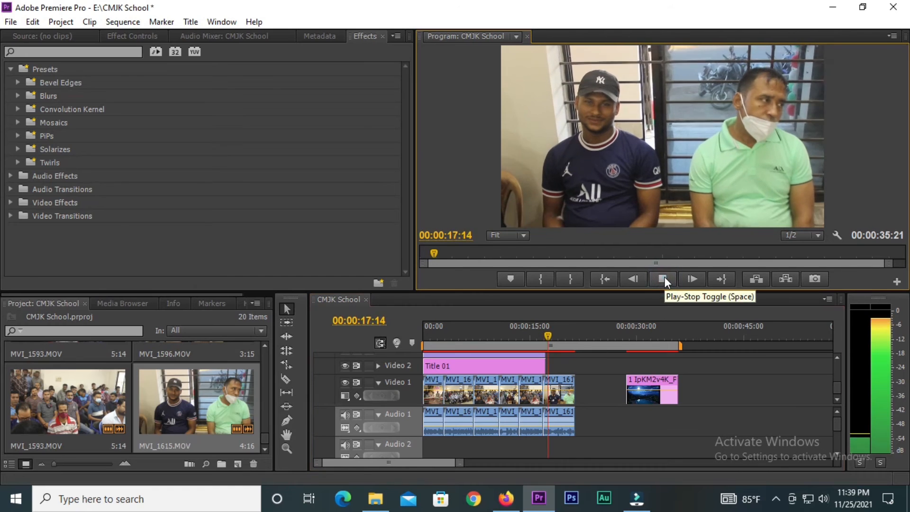
pyautogui.click(664, 280)
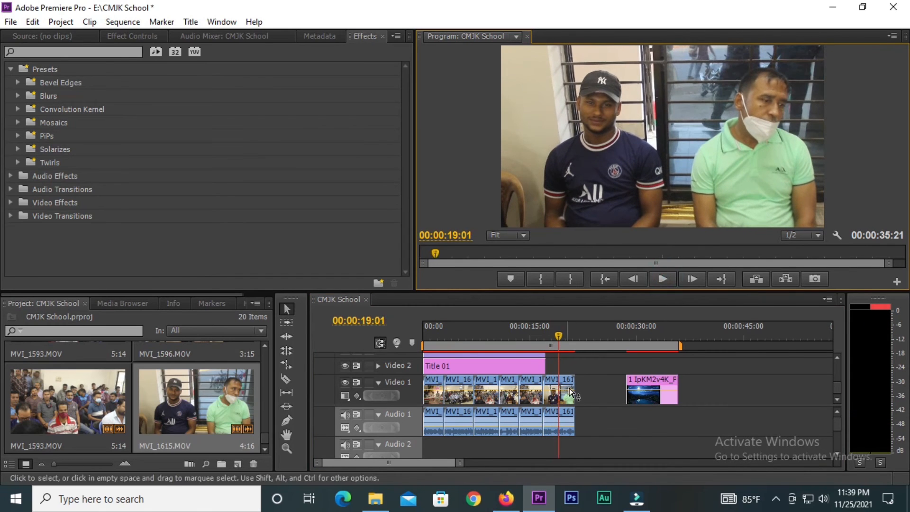
pyautogui.moveTo(580, 397); pyautogui.dragTo(559, 396)
pyautogui.moveTo(652, 389); pyautogui.dragTo(581, 385)
# - Replay the sequence up to 00:00:18:19 and extend the titles and logo on Video 2 to Video 6 to the end of MVI_1615.MOV
pyautogui.moveTo(560, 336); pyautogui.dragTo(371, 376)
pyautogui.click(666, 278)
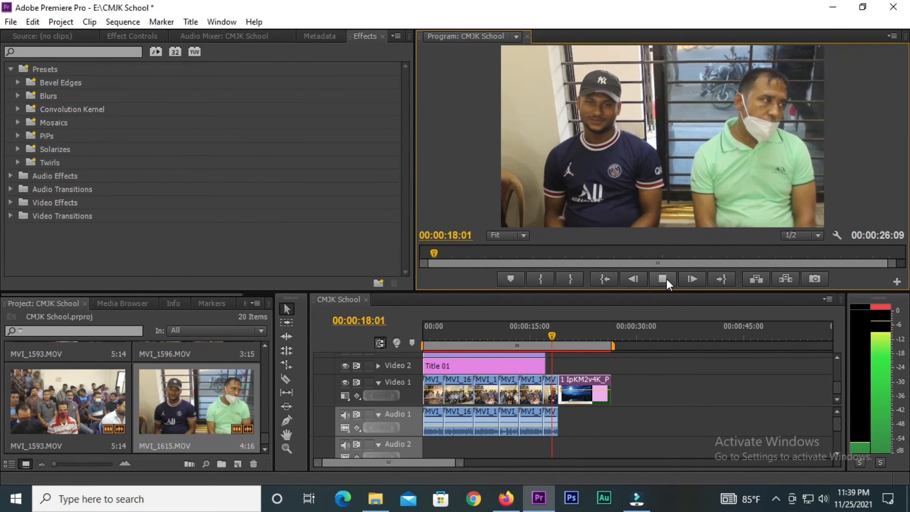
pyautogui.click(666, 279)
pyautogui.moveTo(545, 365)
pyautogui.mouseDown()
pyautogui.moveTo(560, 370)
pyautogui.moveTo(558, 360)
pyautogui.mouseUp()
pyautogui.click(837, 358)
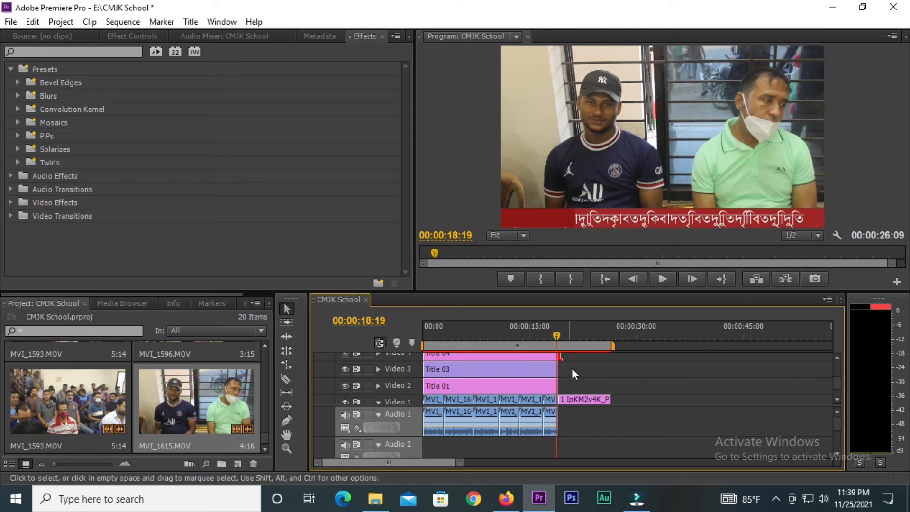
pyautogui.click(837, 358)
pyautogui.moveTo(549, 373); pyautogui.dragTo(572, 370)
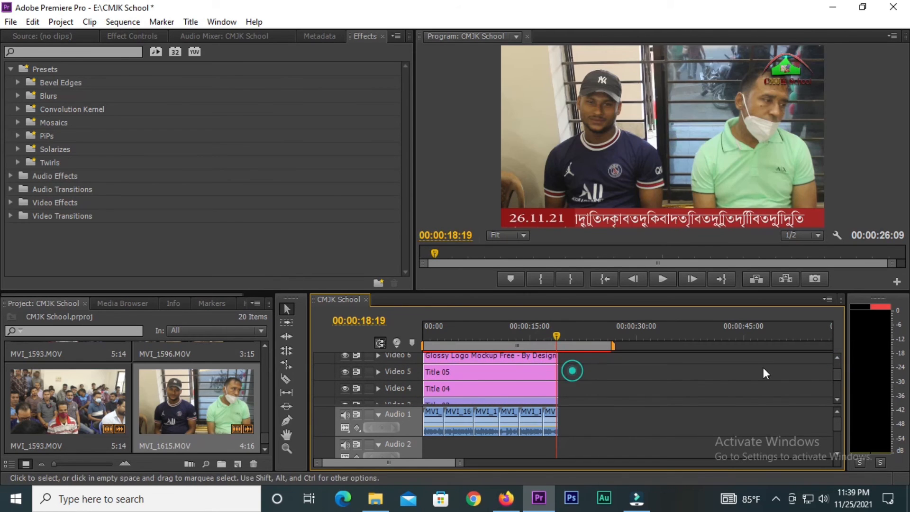
pyautogui.click(835, 358)
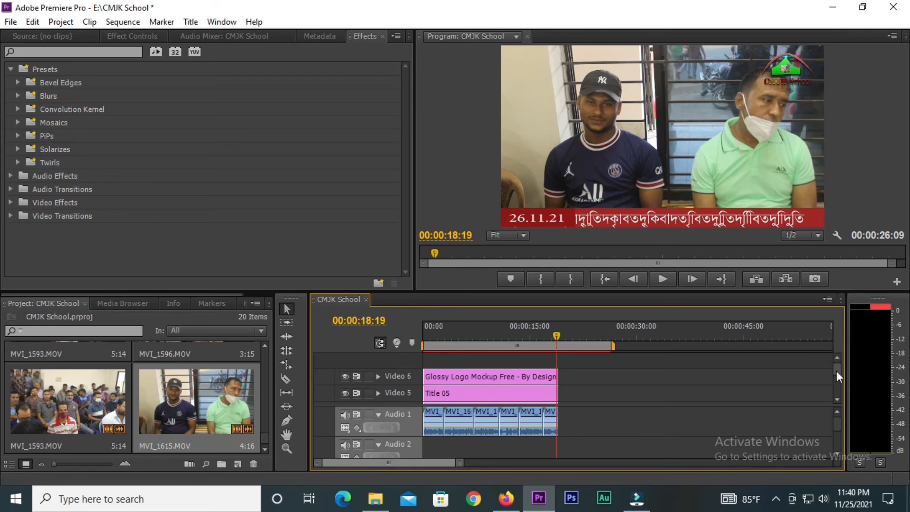
# - Lock the Video 1 track and delete all of the footage audio clips from Audio 1
pyautogui.moveTo(836, 376); pyautogui.dragTo(834, 398)
pyautogui.moveTo(557, 337); pyautogui.dragTo(466, 372)
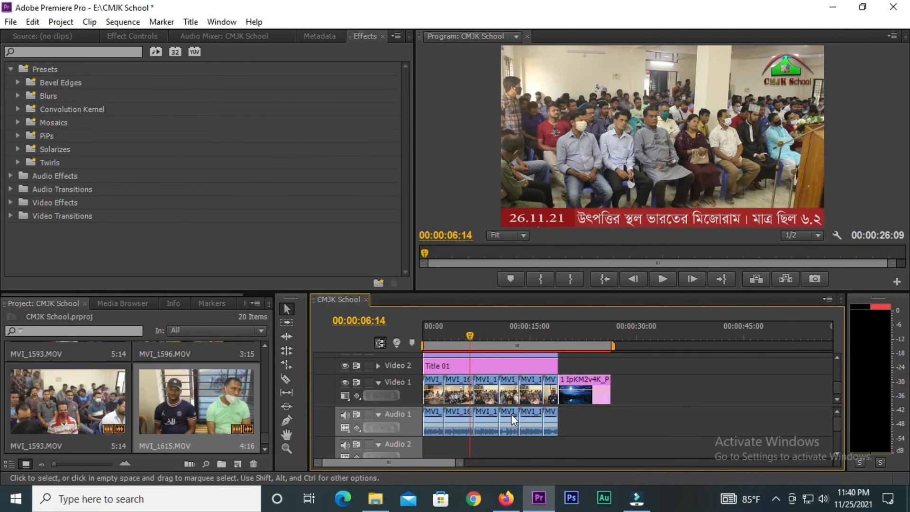
pyautogui.moveTo(581, 420); pyautogui.dragTo(418, 440)
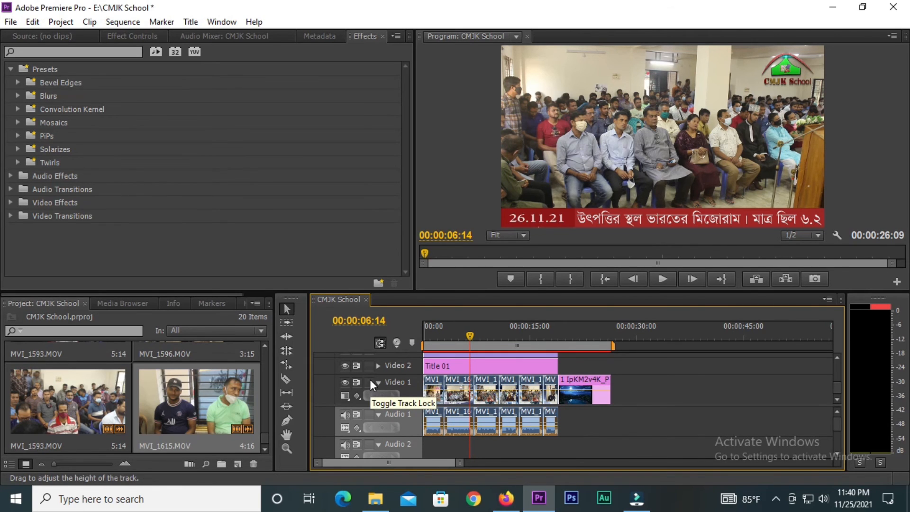
pyautogui.click(369, 382)
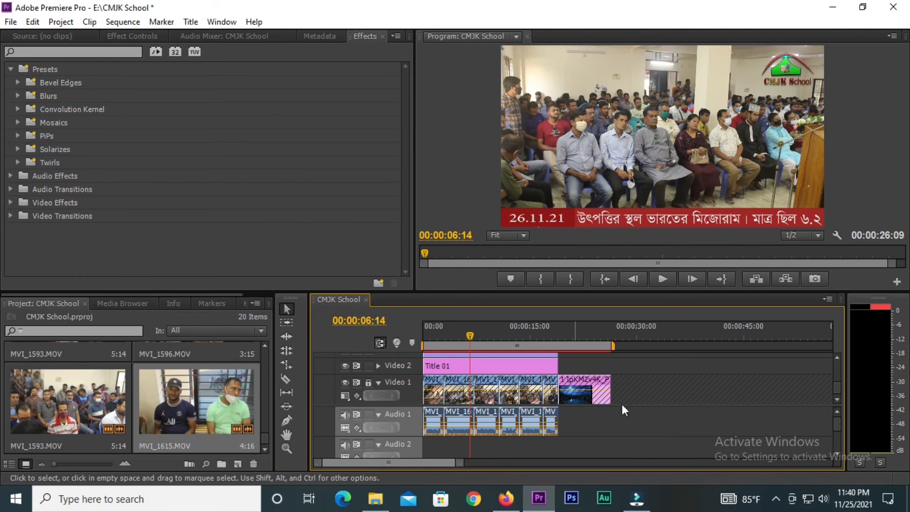
pyautogui.click(604, 423)
pyautogui.moveTo(608, 419); pyautogui.dragTo(417, 431)
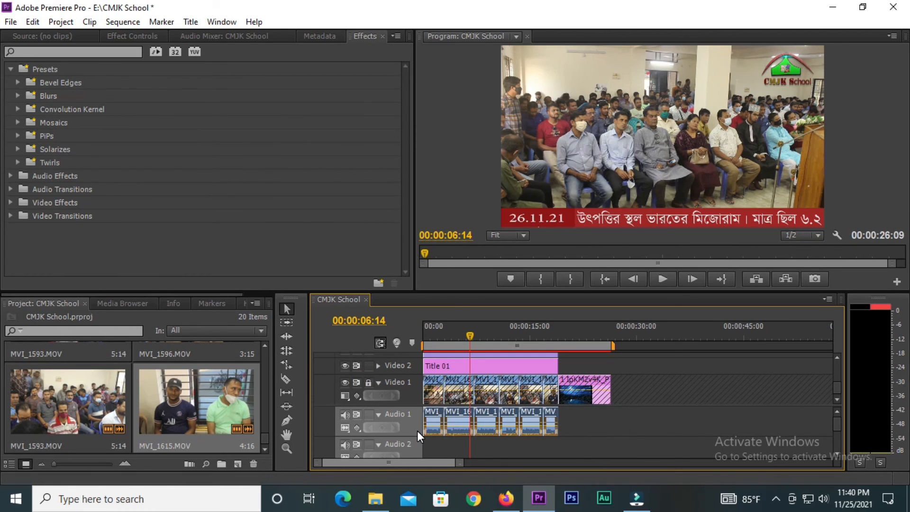
pyautogui.press('Delete')
# - Enlarge the timeline's time scale, scrub through the footage, and play the sequence from the start to 00:00:06:16 to check it
pyautogui.scroll(-4, 185, 380)
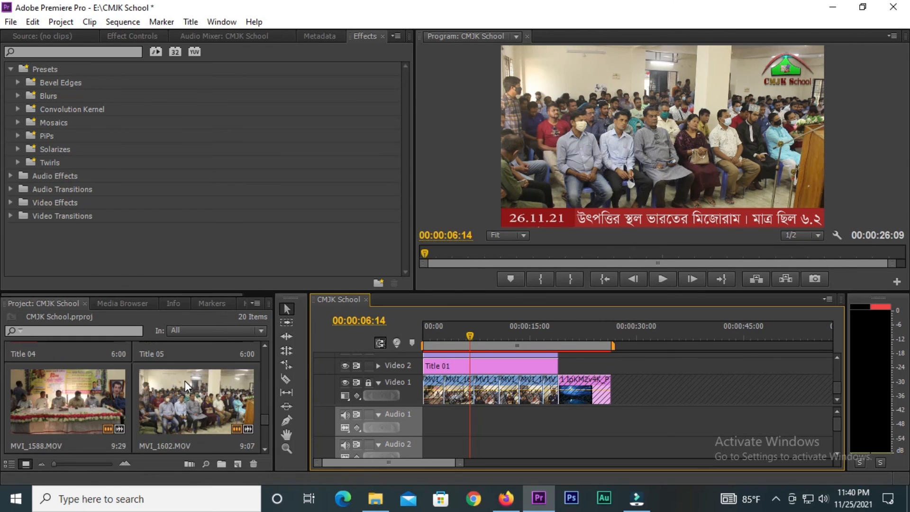
pyautogui.moveTo(469, 332); pyautogui.dragTo(441, 332)
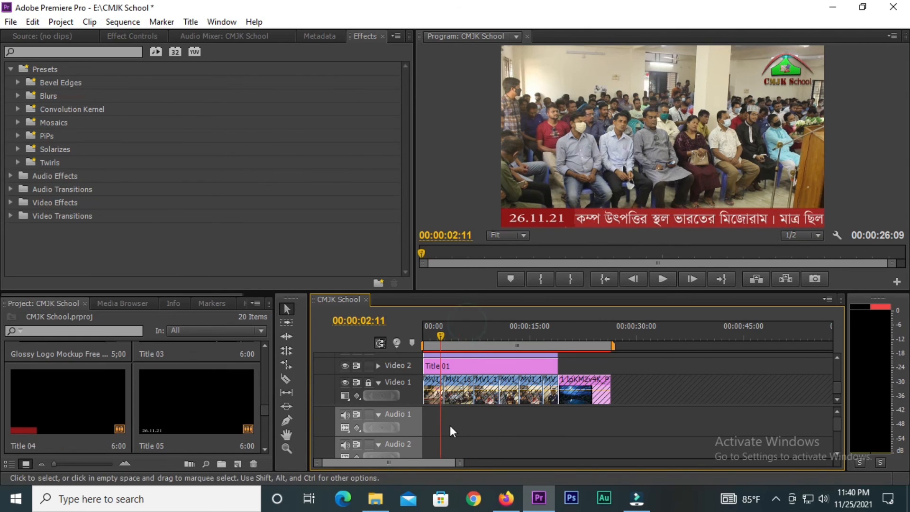
pyautogui.scroll(-1, 444, 424)
pyautogui.click(460, 420)
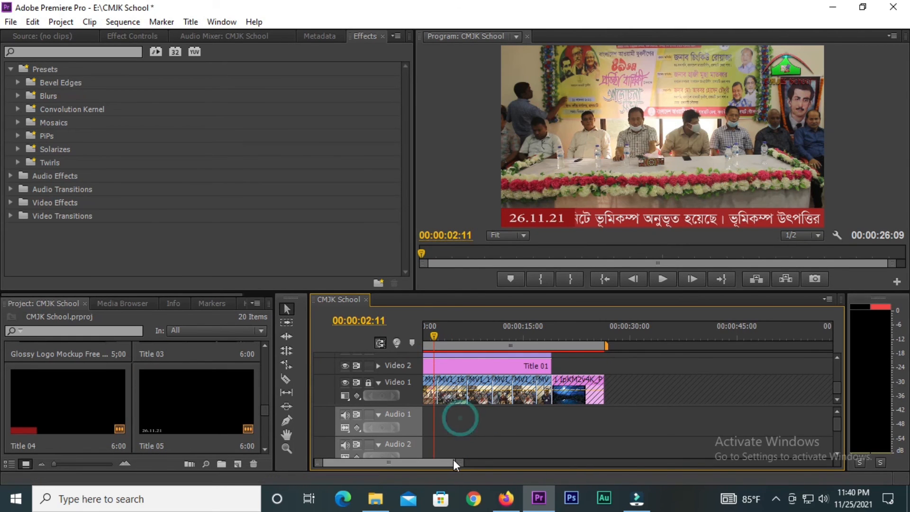
pyautogui.moveTo(461, 463); pyautogui.dragTo(438, 463)
pyautogui.click(479, 421)
pyautogui.moveTo(446, 334); pyautogui.dragTo(559, 413)
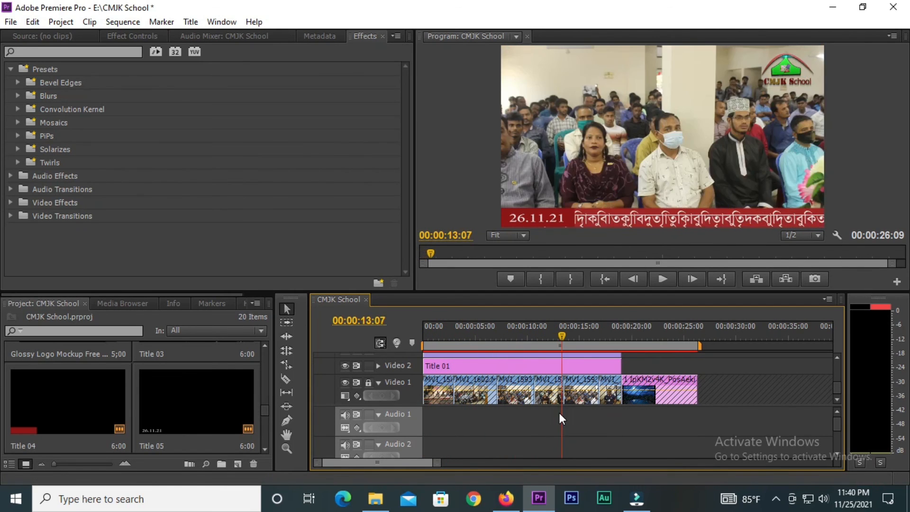
pyautogui.press('Home')
pyautogui.click(662, 279)
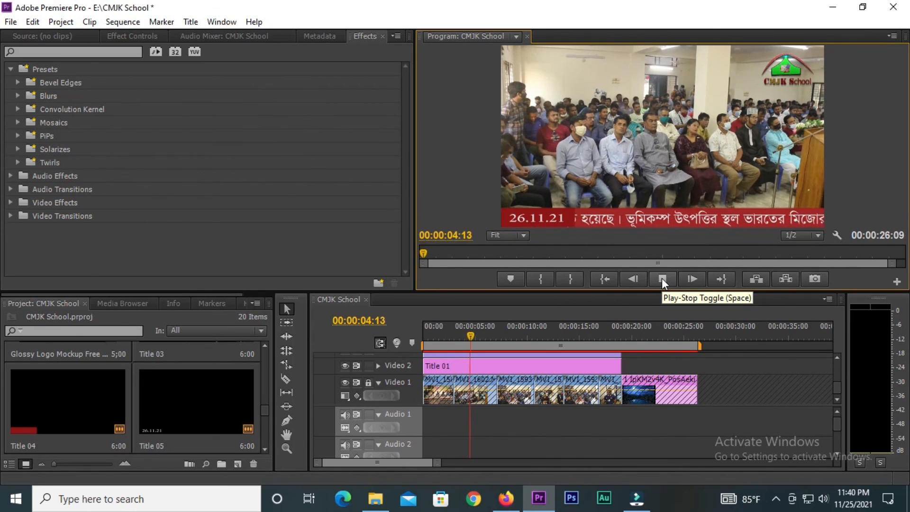
pyautogui.click(661, 278)
# - Unlock the Video 1 track and scrub through the sequence to 00:00:18:03 to review the ticker over the footage
pyautogui.click(369, 382)
pyautogui.click(522, 421)
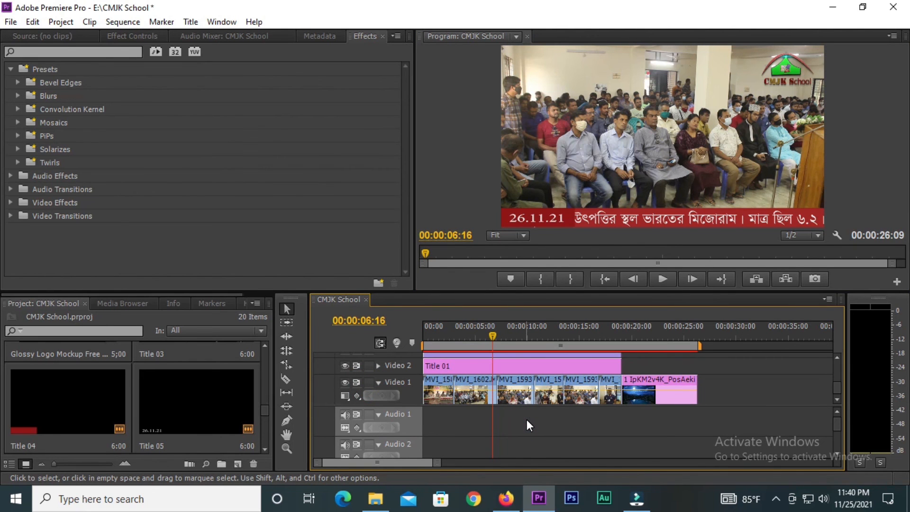
pyautogui.moveTo(494, 336); pyautogui.dragTo(554, 378)
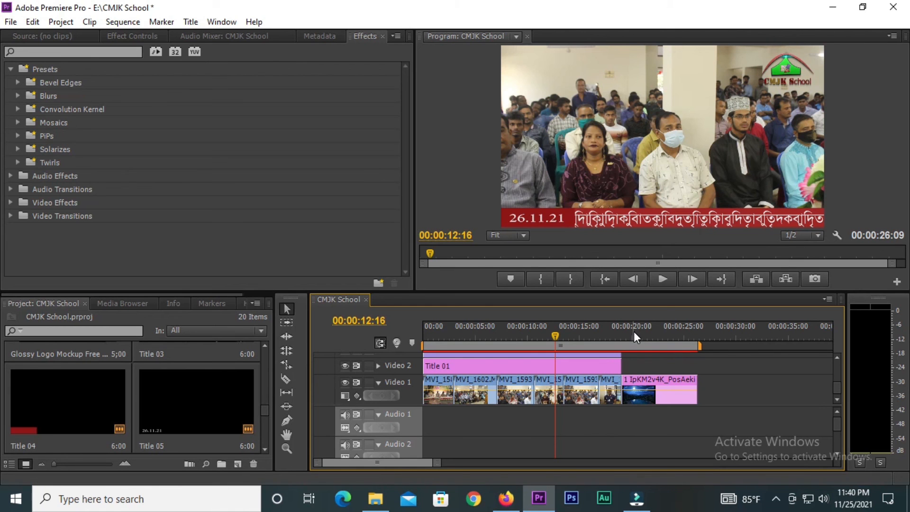
pyautogui.moveTo(552, 338); pyautogui.dragTo(521, 365)
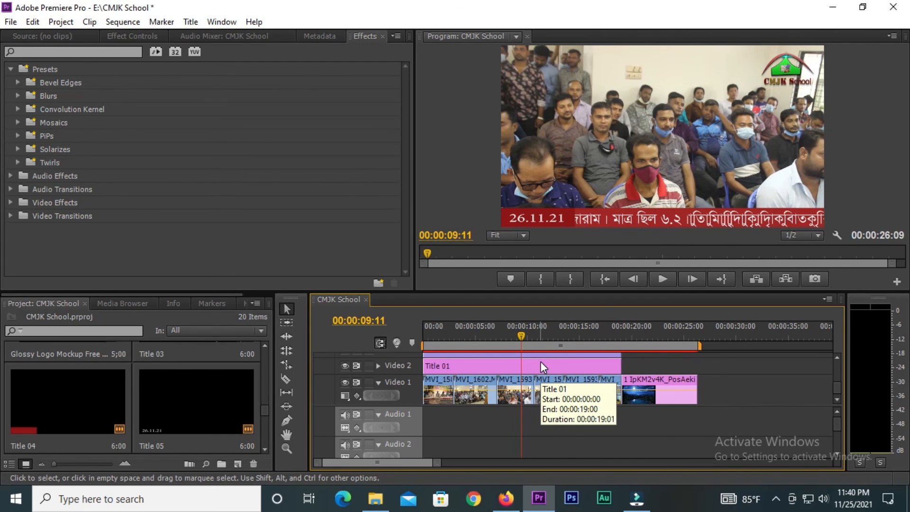
pyautogui.moveTo(524, 343); pyautogui.dragTo(578, 351)
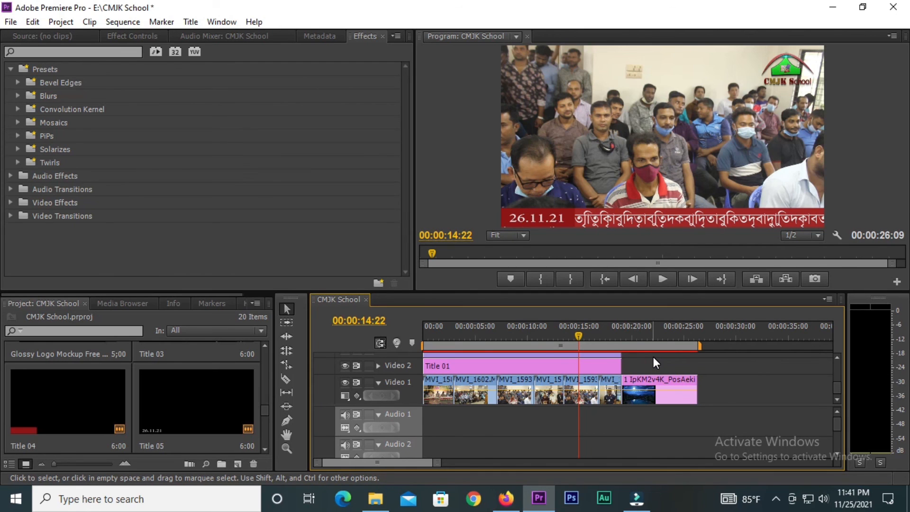
pyautogui.moveTo(839, 386)
pyautogui.mouseDown()
pyautogui.moveTo(838, 374)
pyautogui.moveTo(835, 391)
pyautogui.mouseUp()
pyautogui.moveTo(574, 336); pyautogui.dragTo(614, 363)
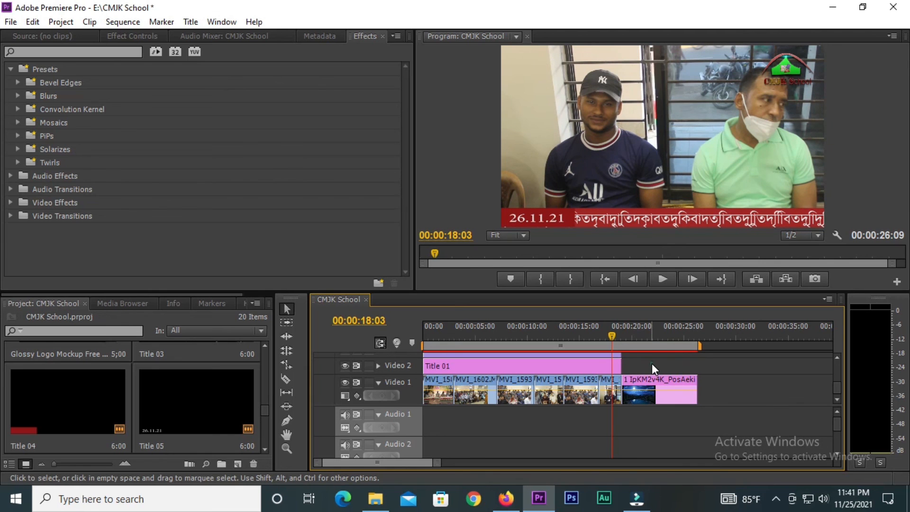